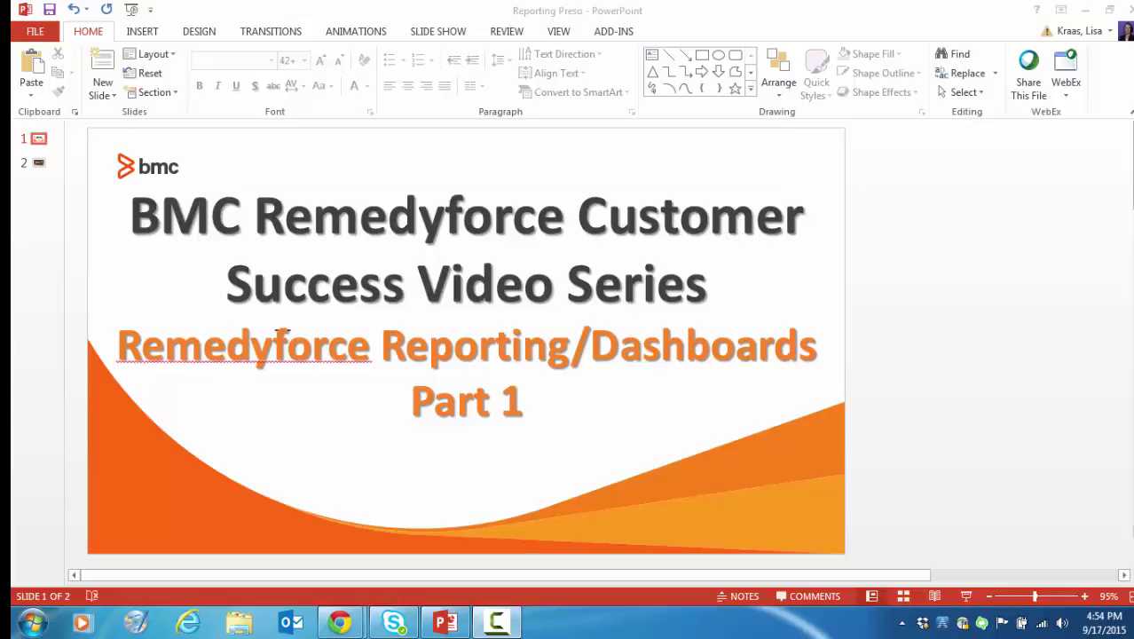
# Switch to BMC Remedyforce in Chrome and open the Reports & Dashboards page from Create Dashboards and Reports in Remedyforce Administration
pyautogui.hotkey('alt', 'Tab')
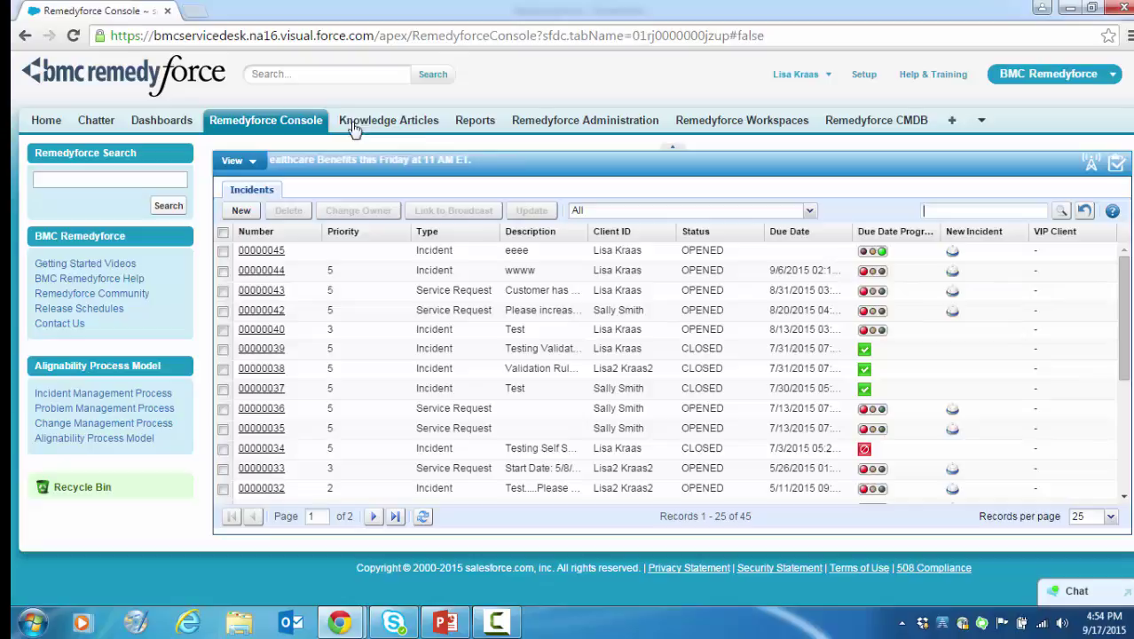
pyautogui.click(474, 125)
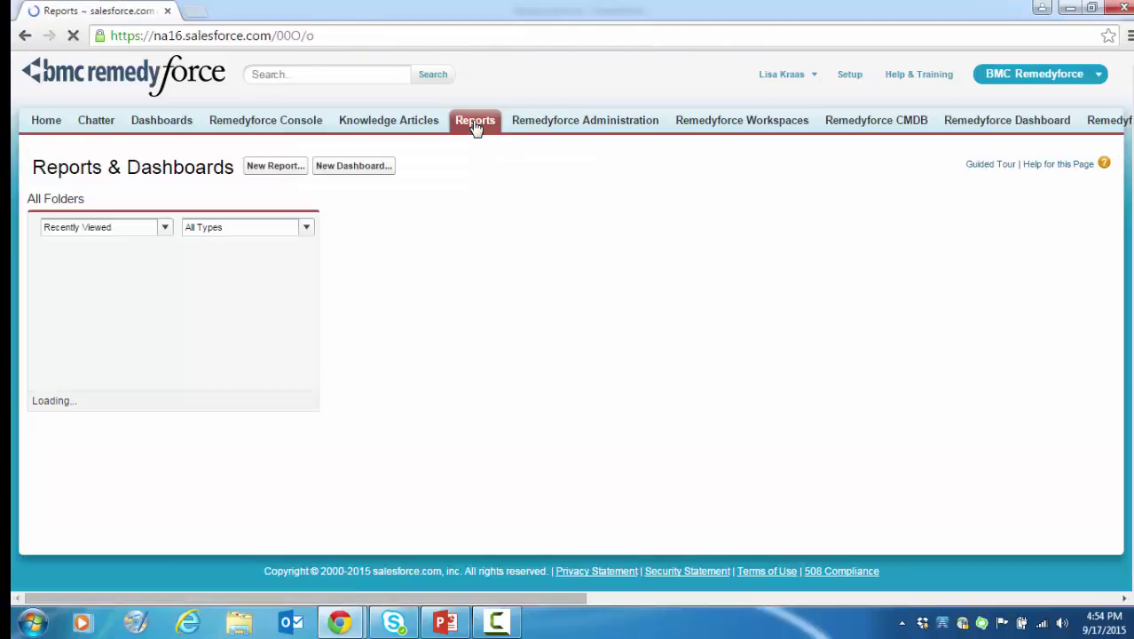
pyautogui.click(602, 127)
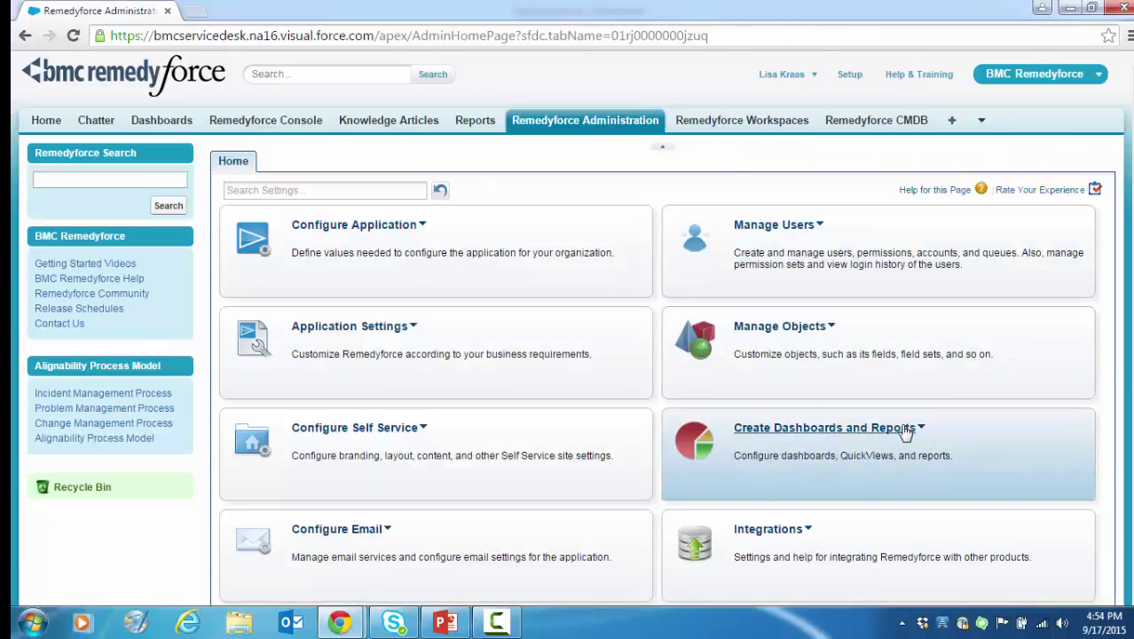
pyautogui.click(920, 427)
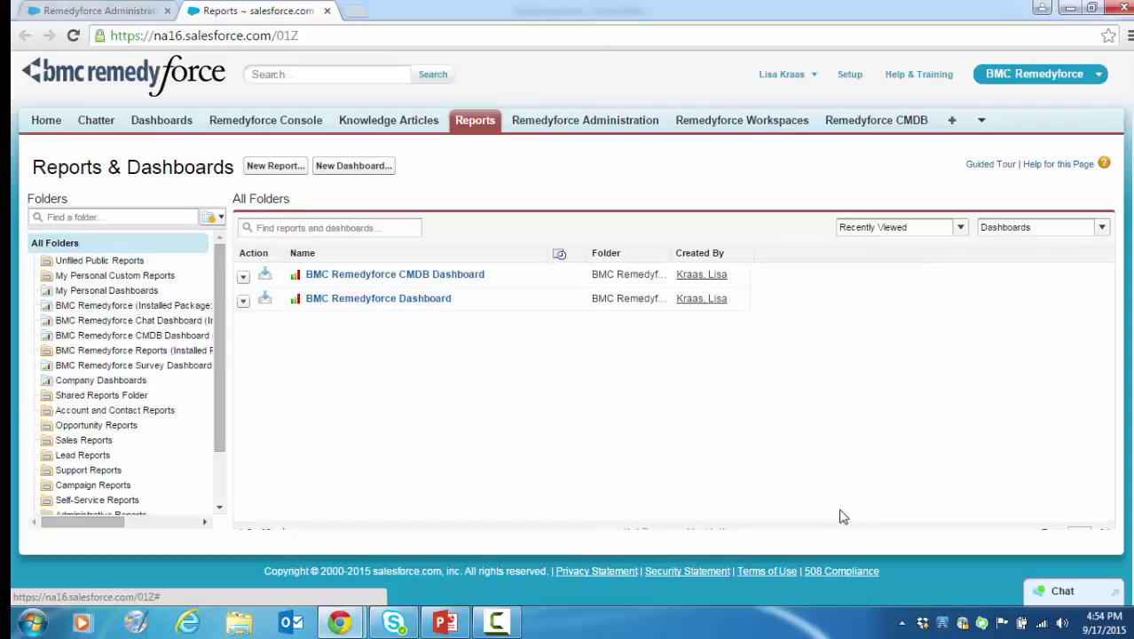
# Sort the BMC Remedyforce Reports folder by name, search it for "License", and open the License Metrics Report
pyautogui.click(124, 351)
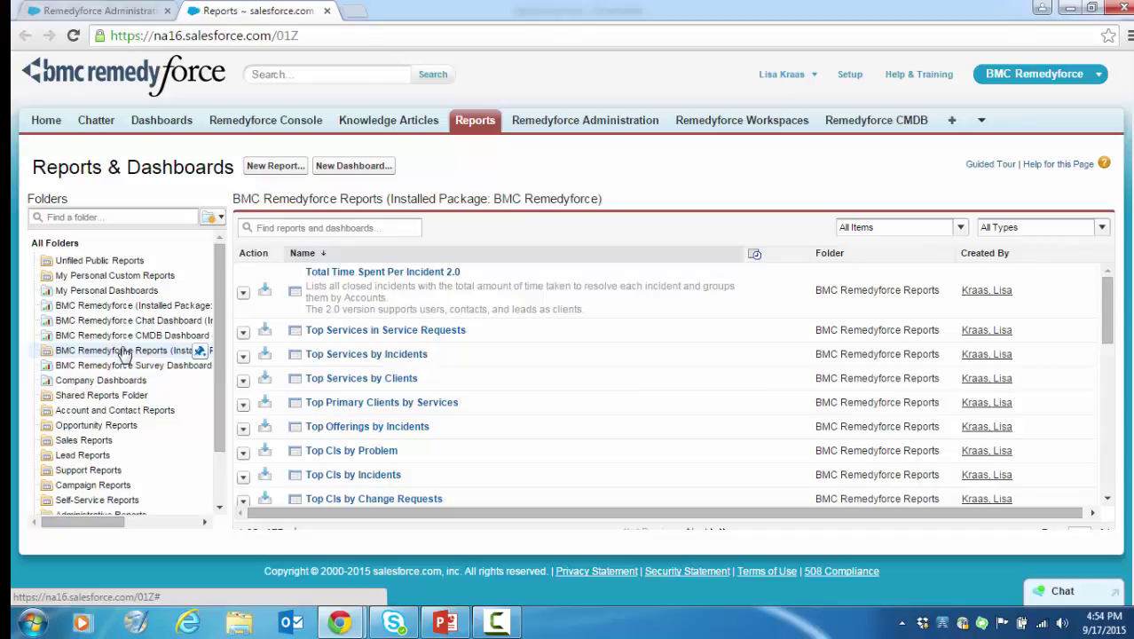
pyautogui.click(429, 258)
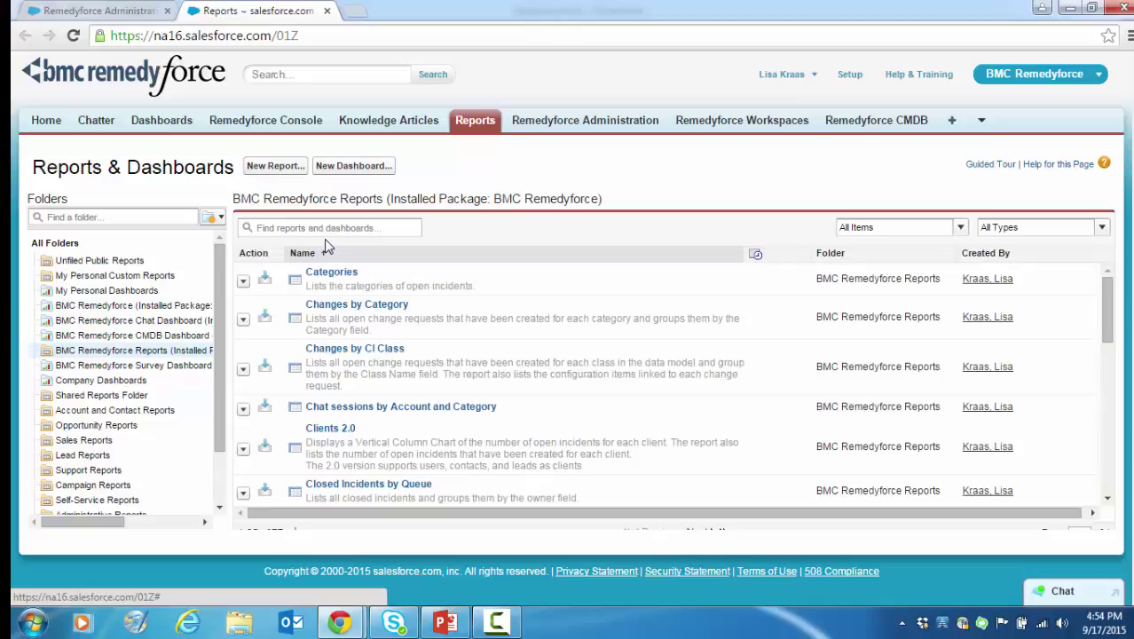
pyautogui.click(281, 228)
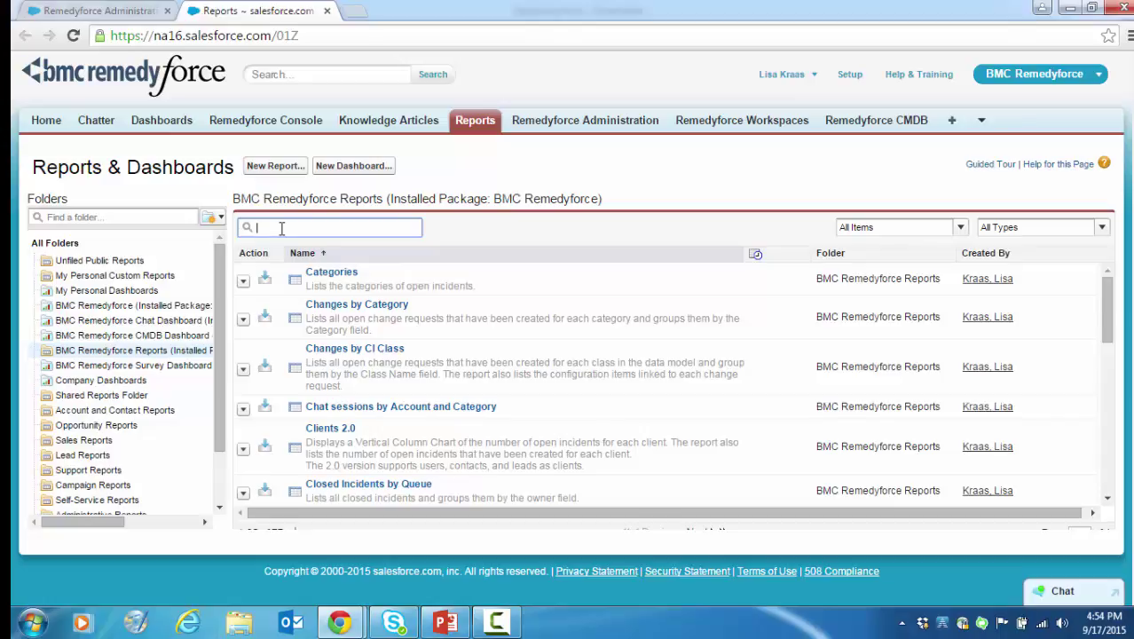
pyautogui.write('iki')
pyautogui.press('BackSpace')
pyautogui.press('BackSpace')
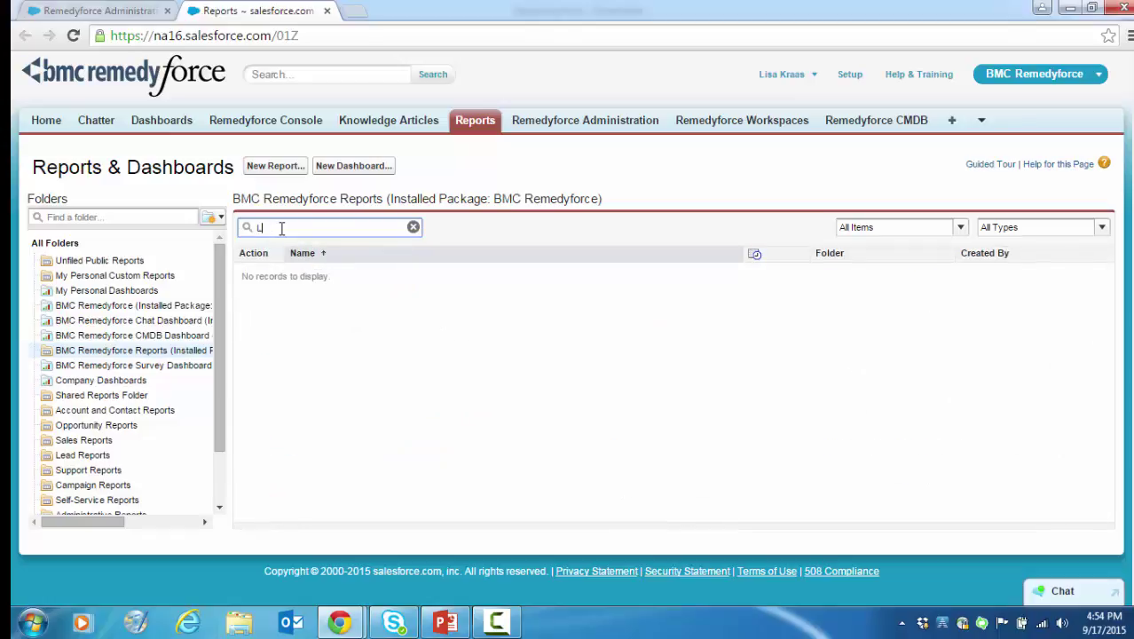
pyautogui.write('icense')
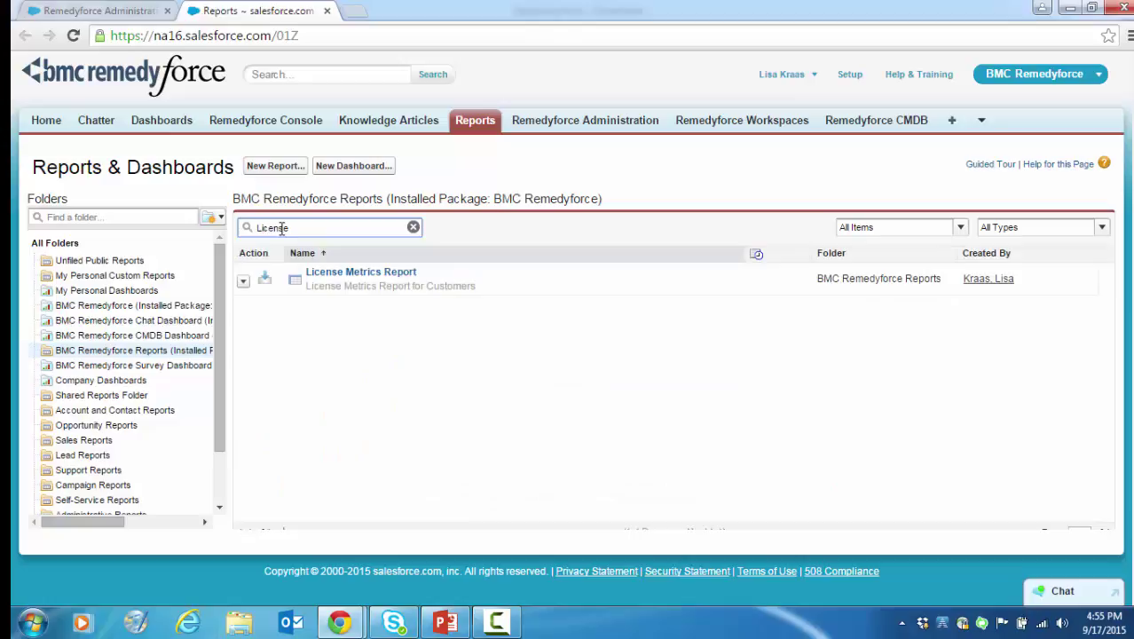
pyautogui.click(377, 278)
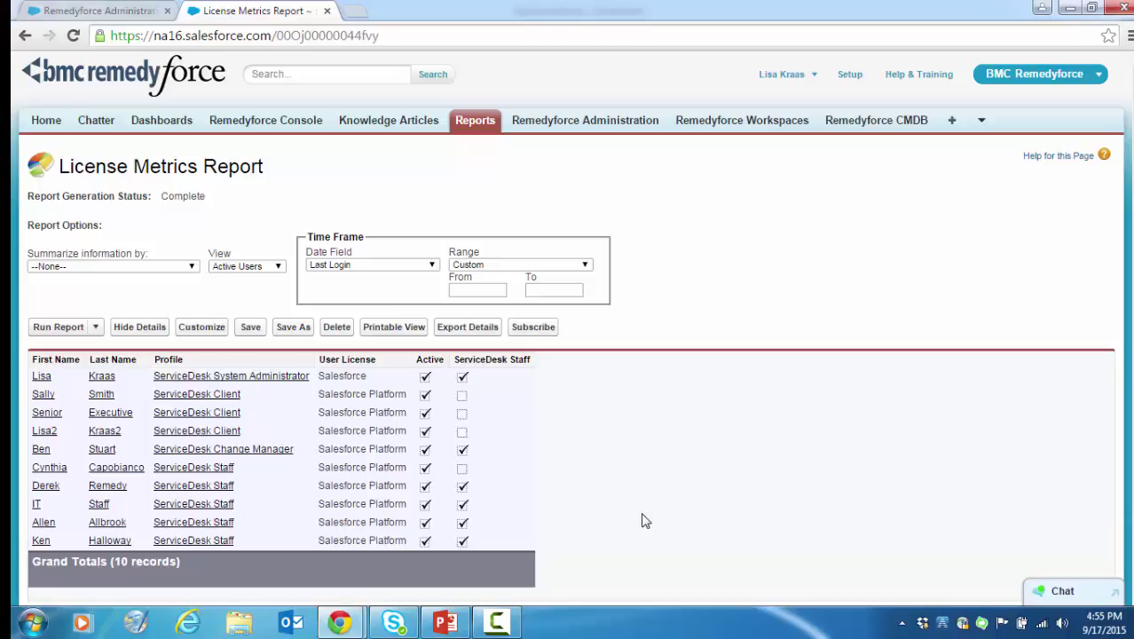
# Customize the License Metrics Report and add a field filter on Profile
pyautogui.click(195, 329)
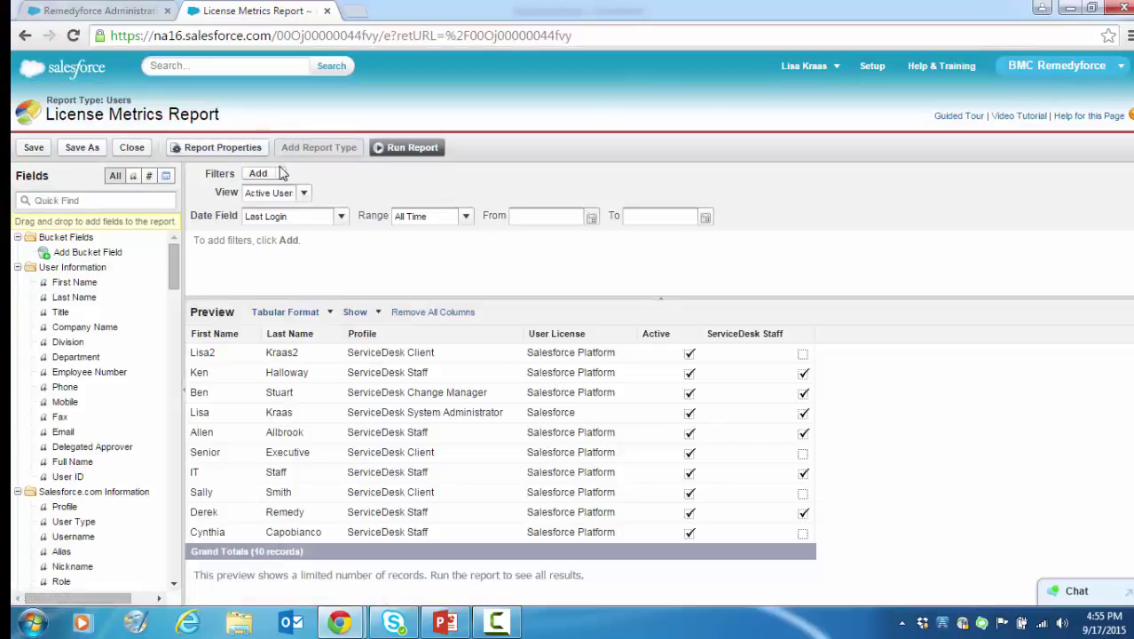
pyautogui.click(280, 173)
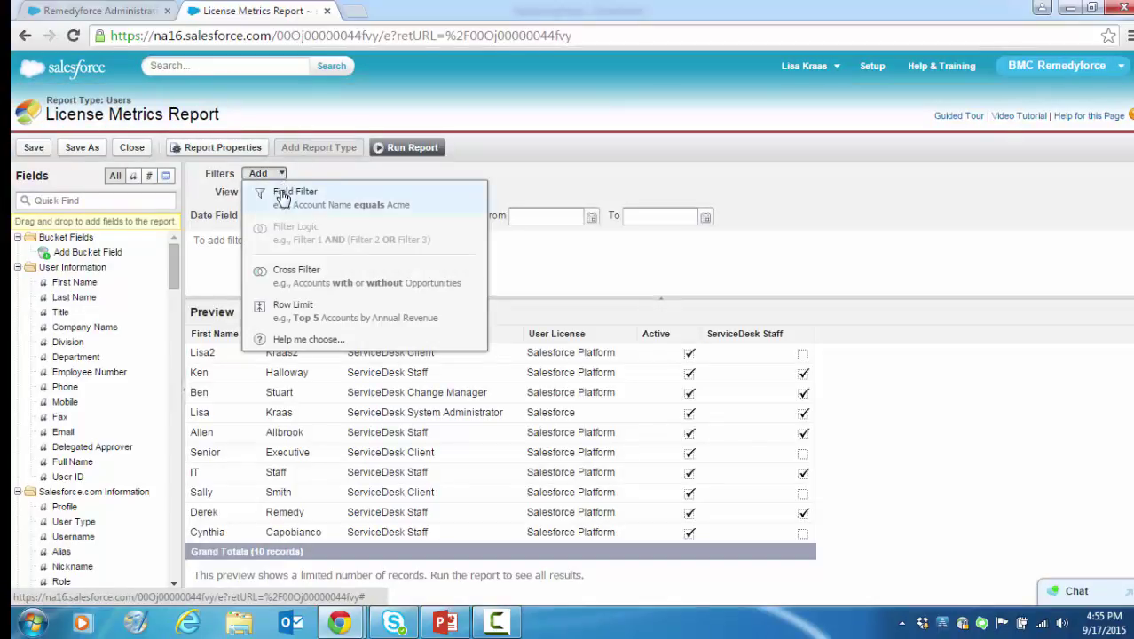
pyautogui.click(274, 194)
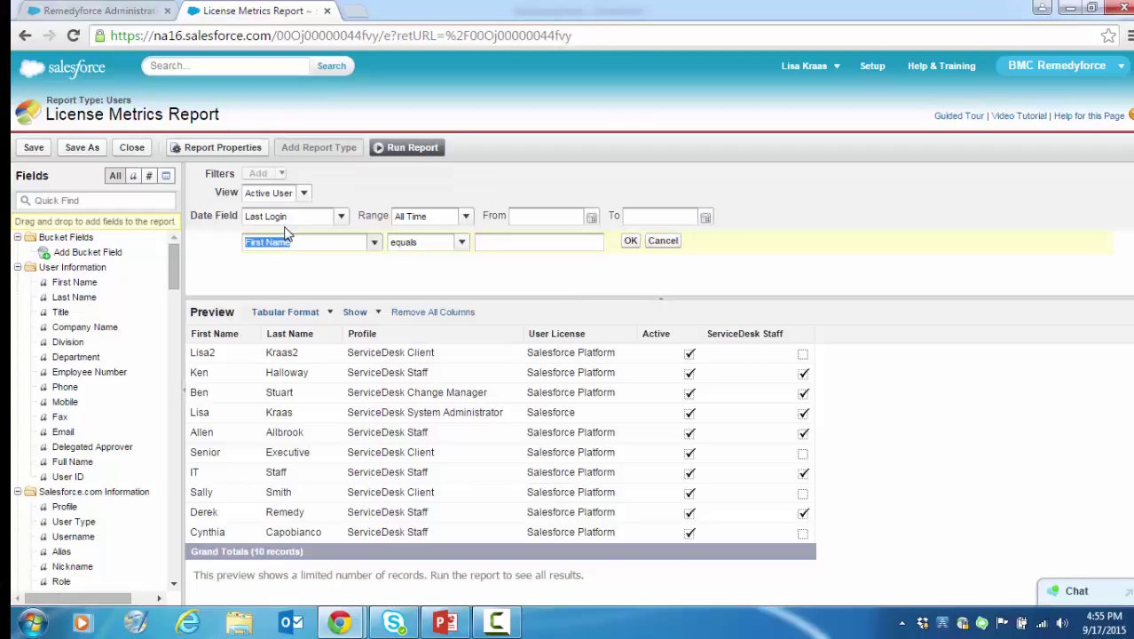
pyautogui.write('Profile')
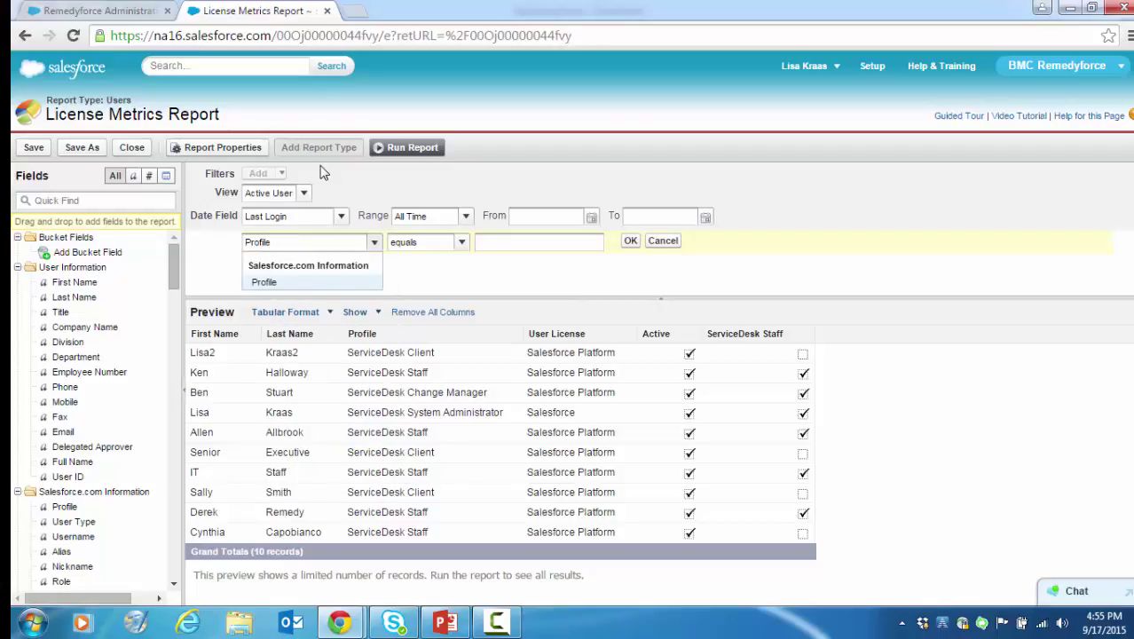
pyautogui.click(259, 284)
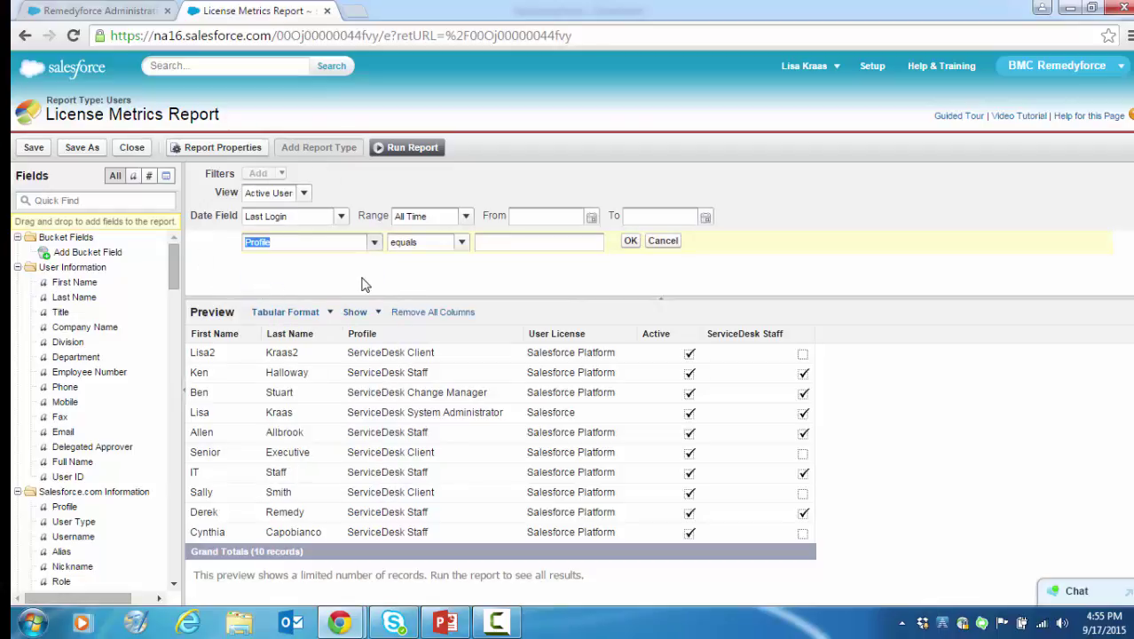
# Set the Profile filter's condition to not equal to "ServiceDesk Client" and apply it
pyautogui.click(461, 242)
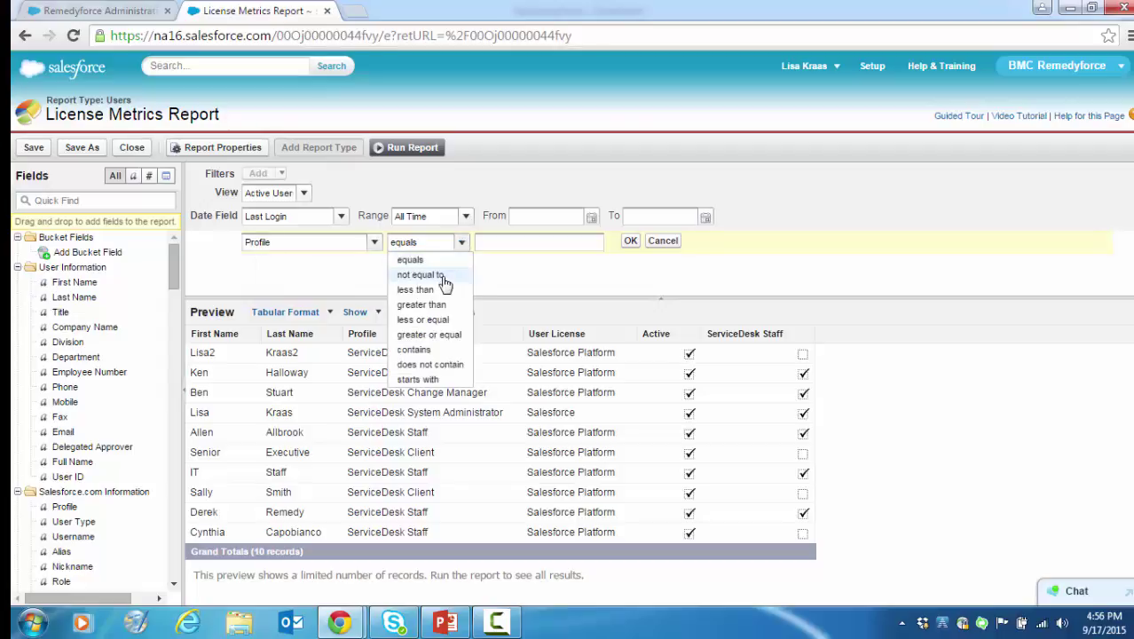
pyautogui.click(444, 275)
pyautogui.click(502, 246)
pyautogui.write('ServiceDes')
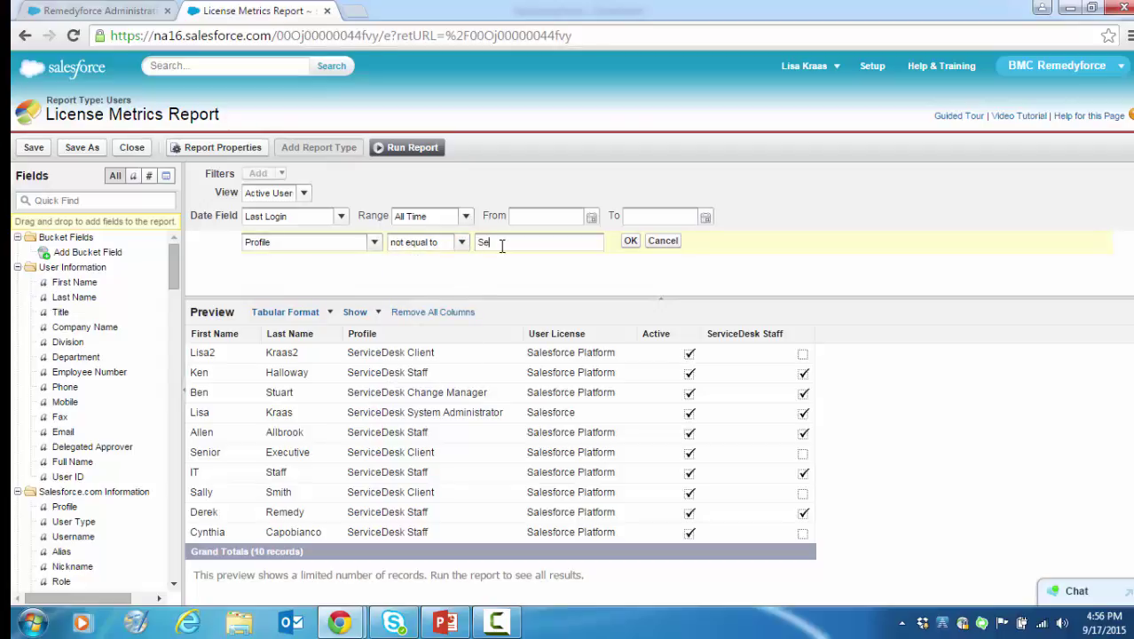
pyautogui.write('k Client')
pyautogui.write(',')
pyautogui.press('BackSpace')
pyautogui.press('BackSpace')
pyautogui.click(631, 243)
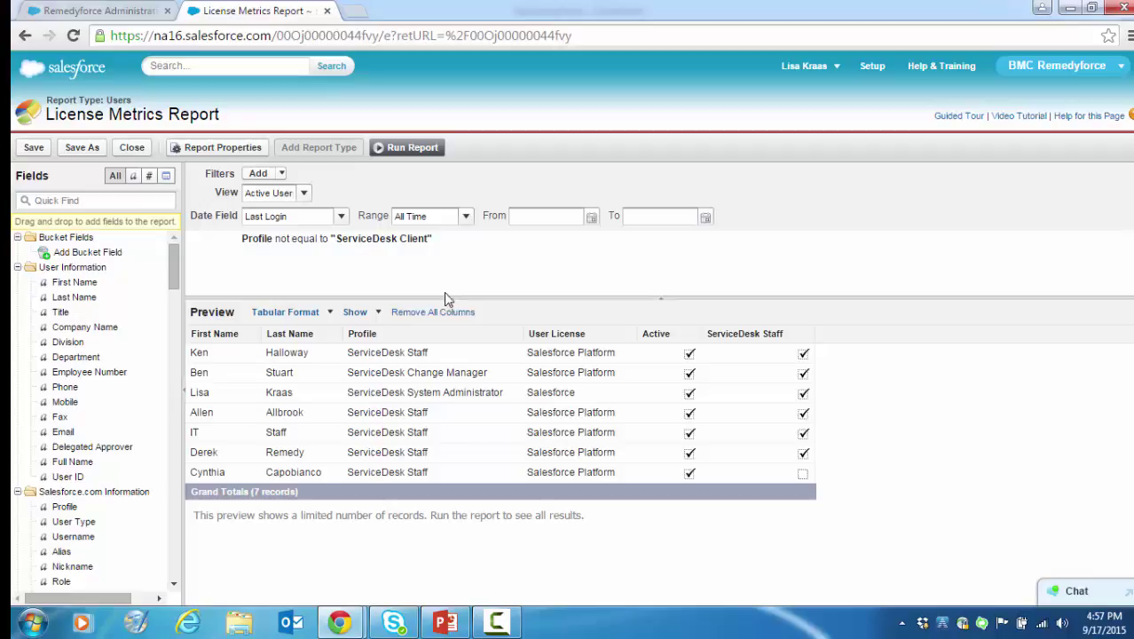
# Add the Created Date and Last Login fields as columns after ServiceDesk Staff in the report preview
pyautogui.scroll(-2, 123, 373)
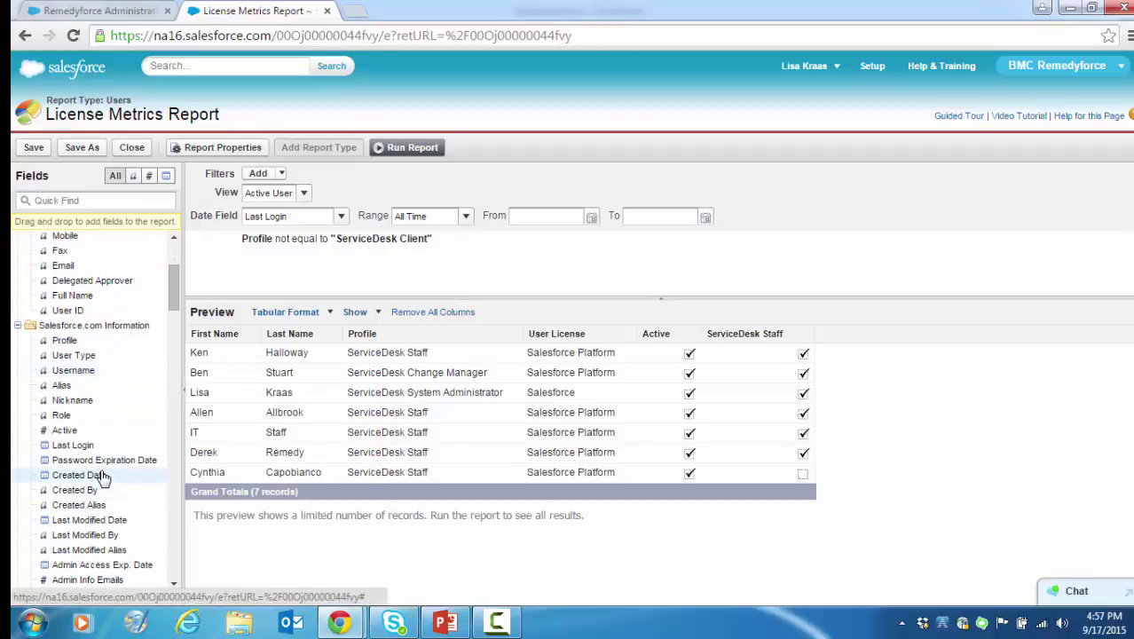
pyautogui.moveTo(102, 477); pyautogui.dragTo(894, 352)
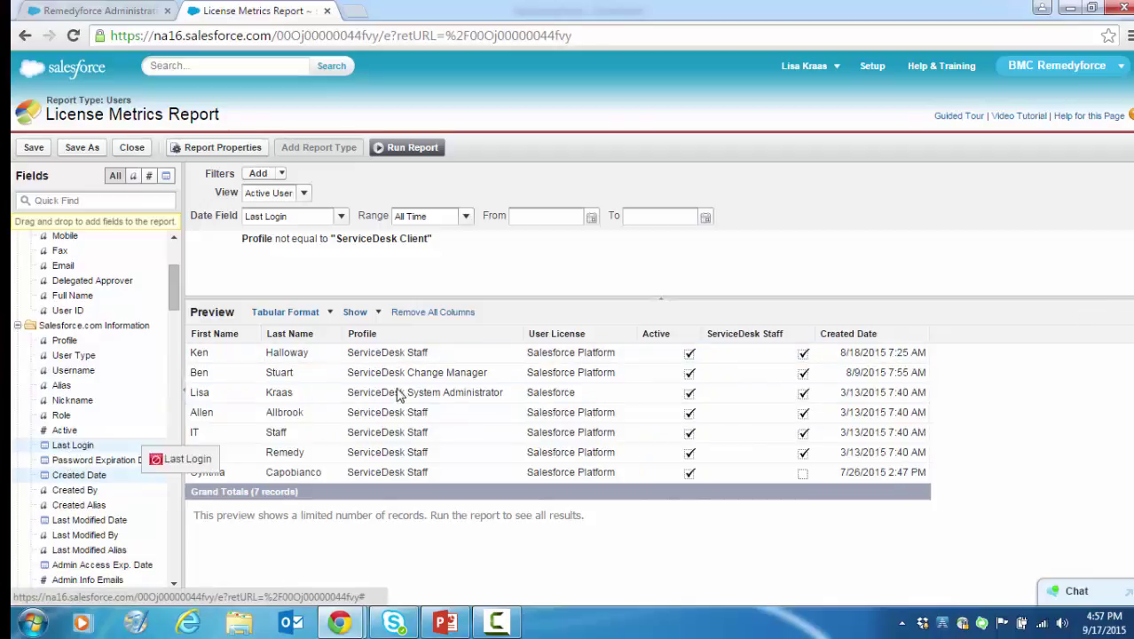
pyautogui.moveTo(398, 395); pyautogui.dragTo(974, 336)
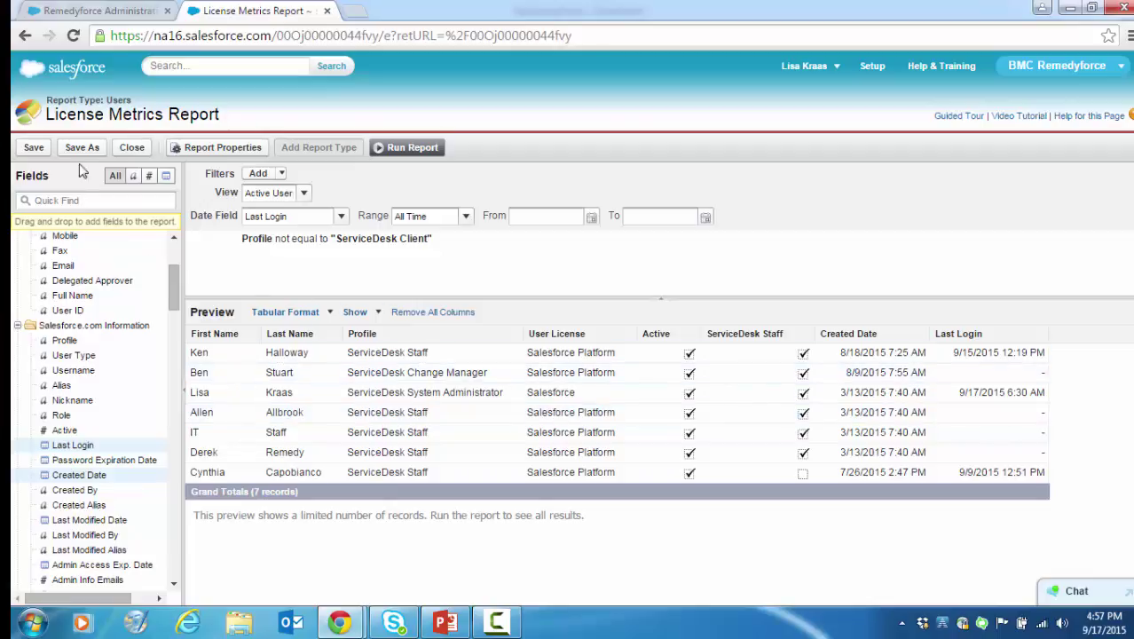
# Save a copy of the report as "Staff License Report for Video" in My Personal Custom Reports and close the report builder
pyautogui.click(82, 149)
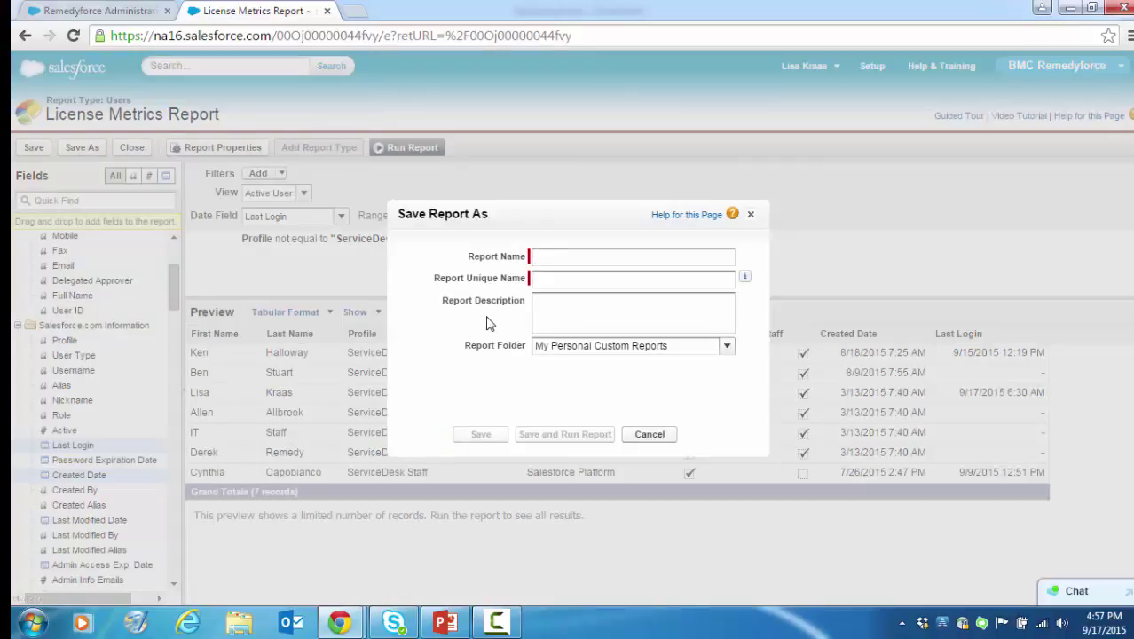
pyautogui.write('Staff License Report')
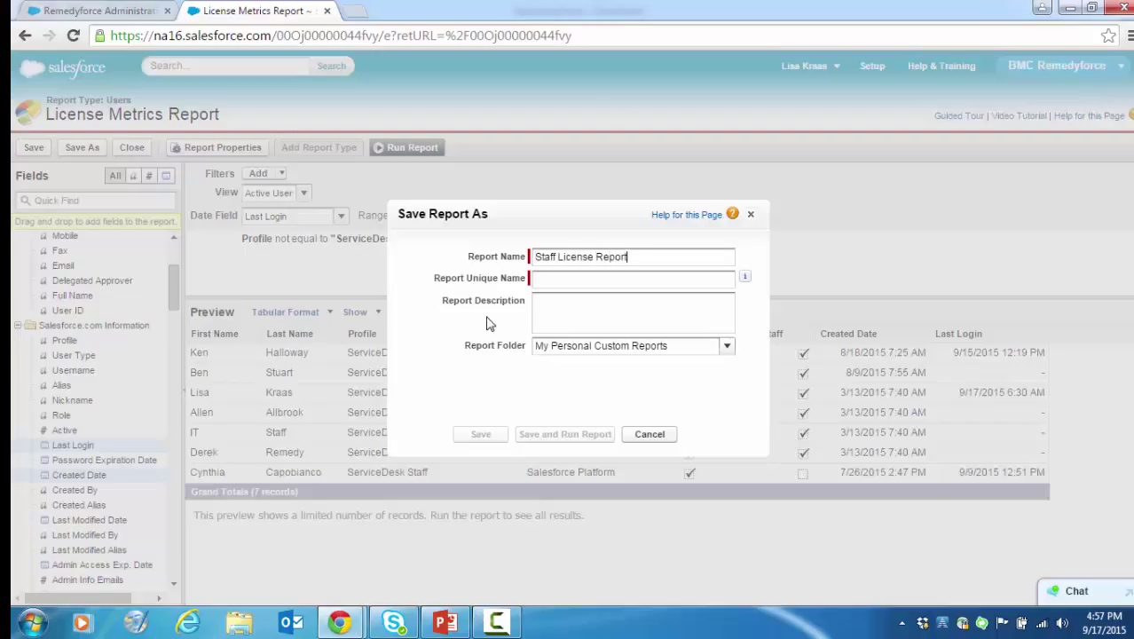
pyautogui.write(' for Video')
pyautogui.click(565, 282)
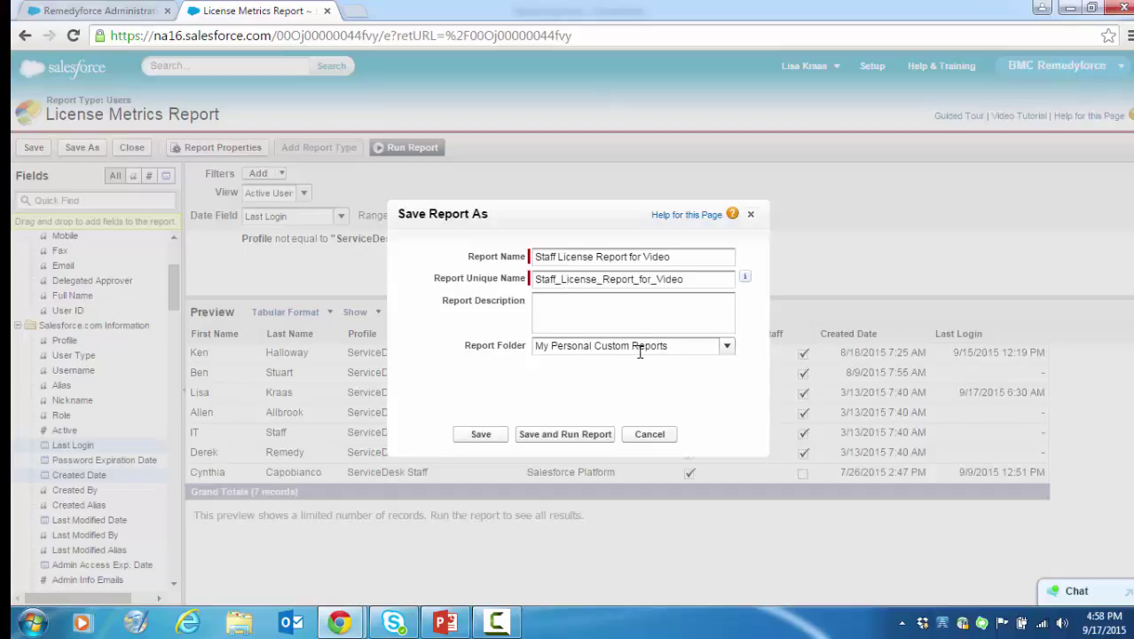
pyautogui.click(730, 354)
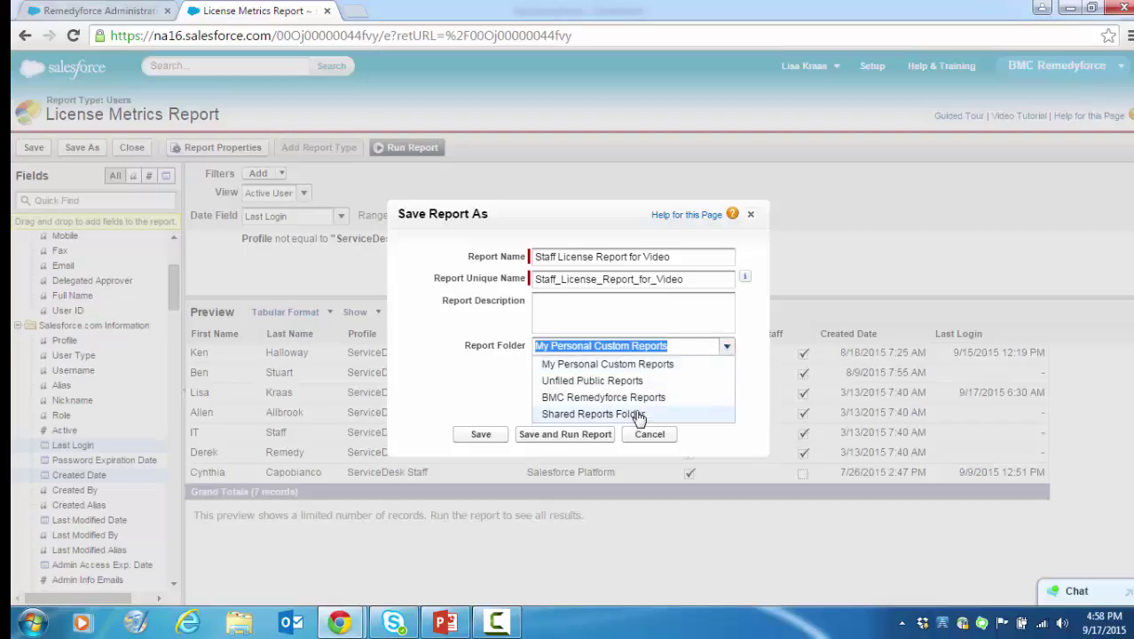
pyautogui.click(673, 345)
pyautogui.click(616, 365)
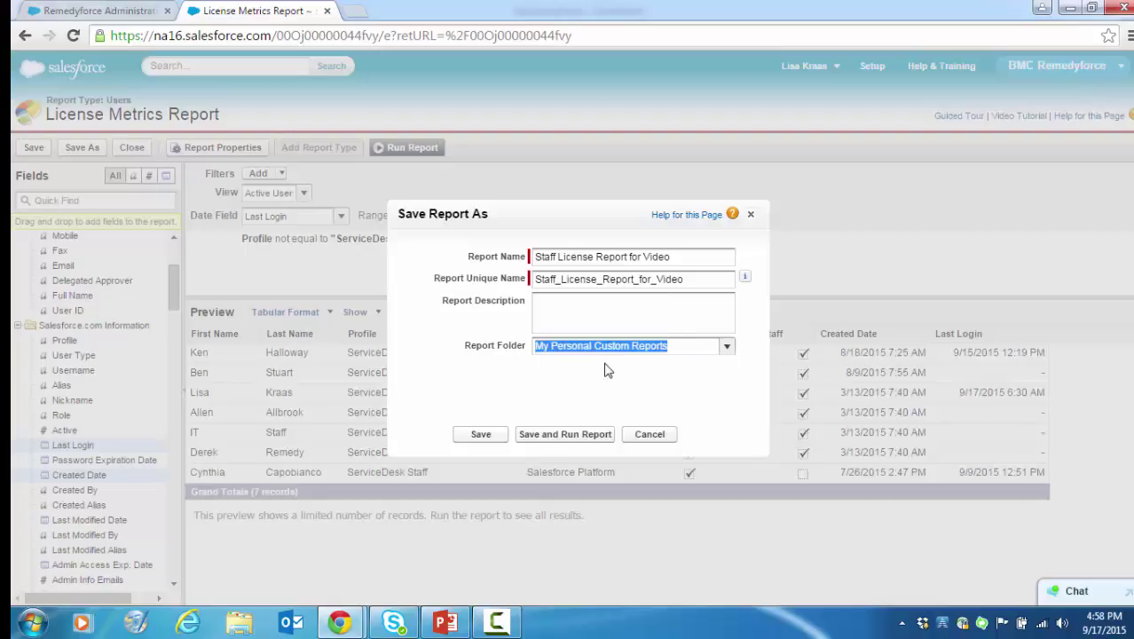
pyautogui.click(480, 435)
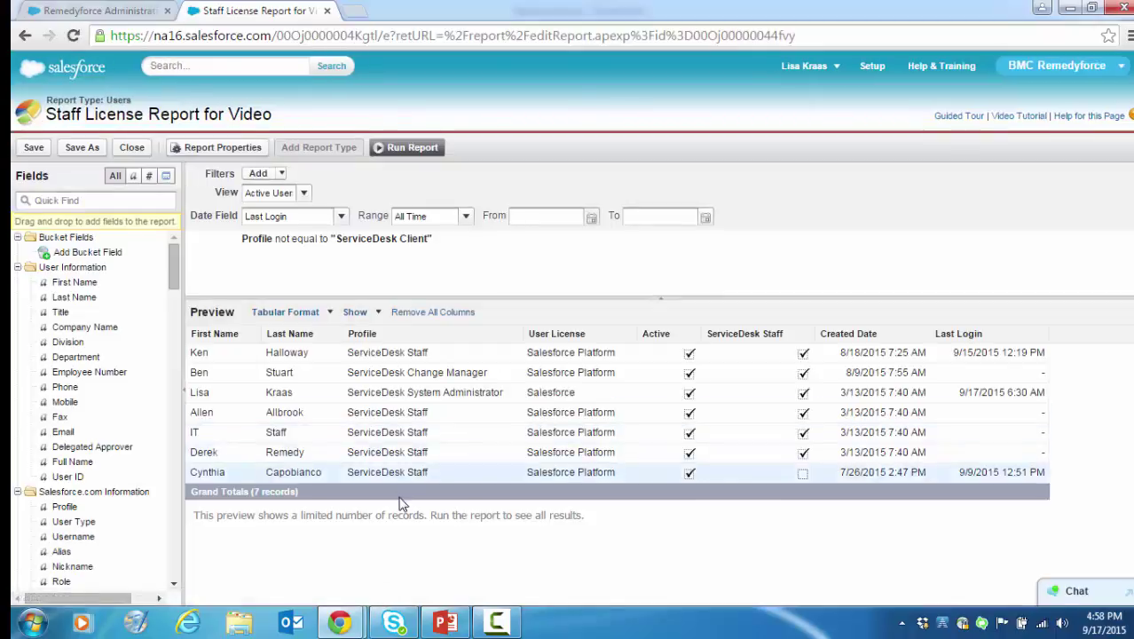
pyautogui.click(131, 149)
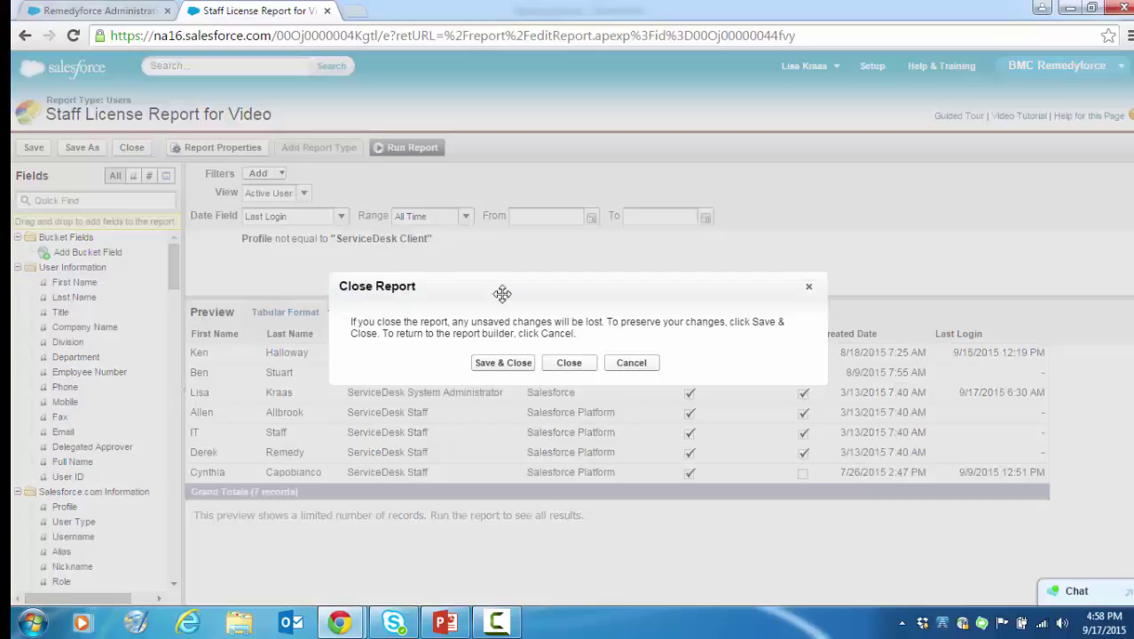
pyautogui.click(569, 364)
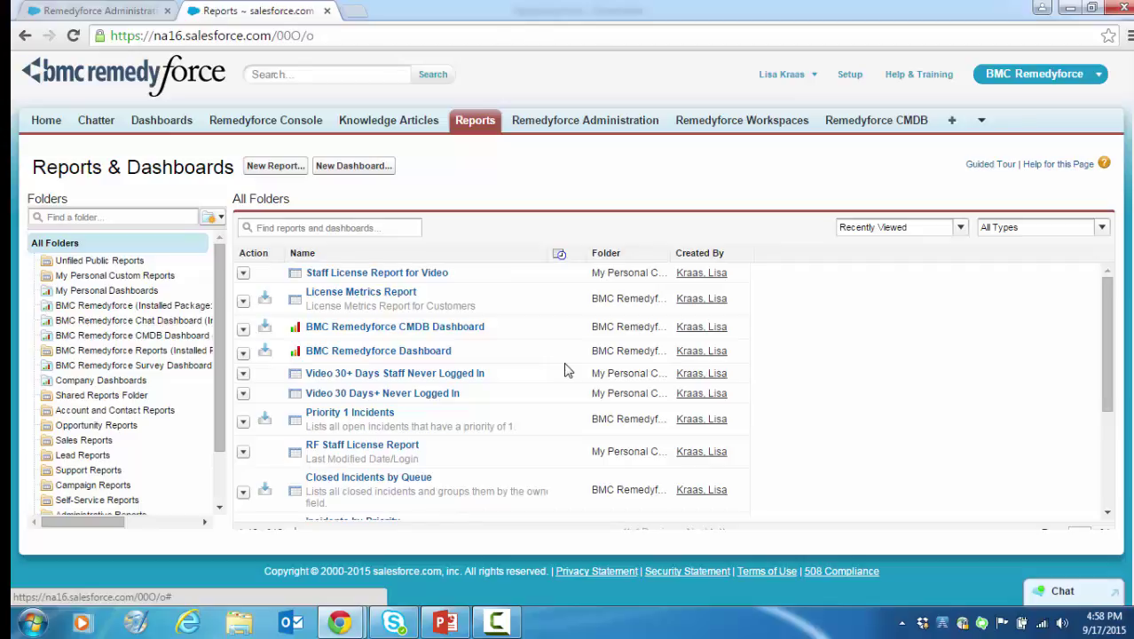
# Create a new report, finding the report type with "Incident History" and choosing Incident History under Other Reports
pyautogui.click(275, 166)
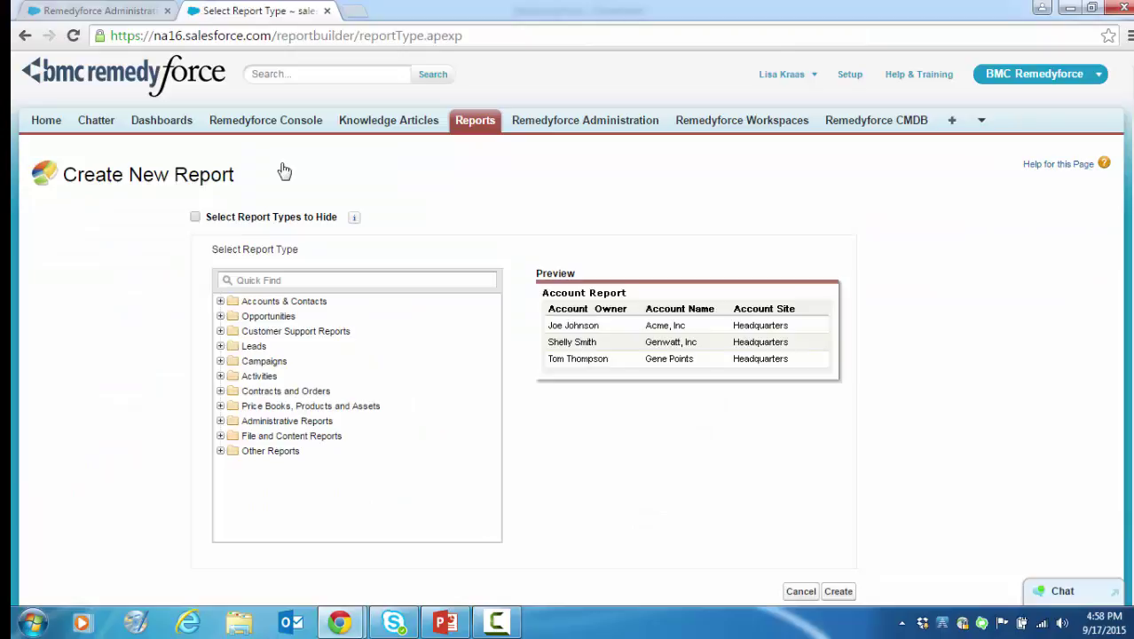
pyautogui.click(320, 280)
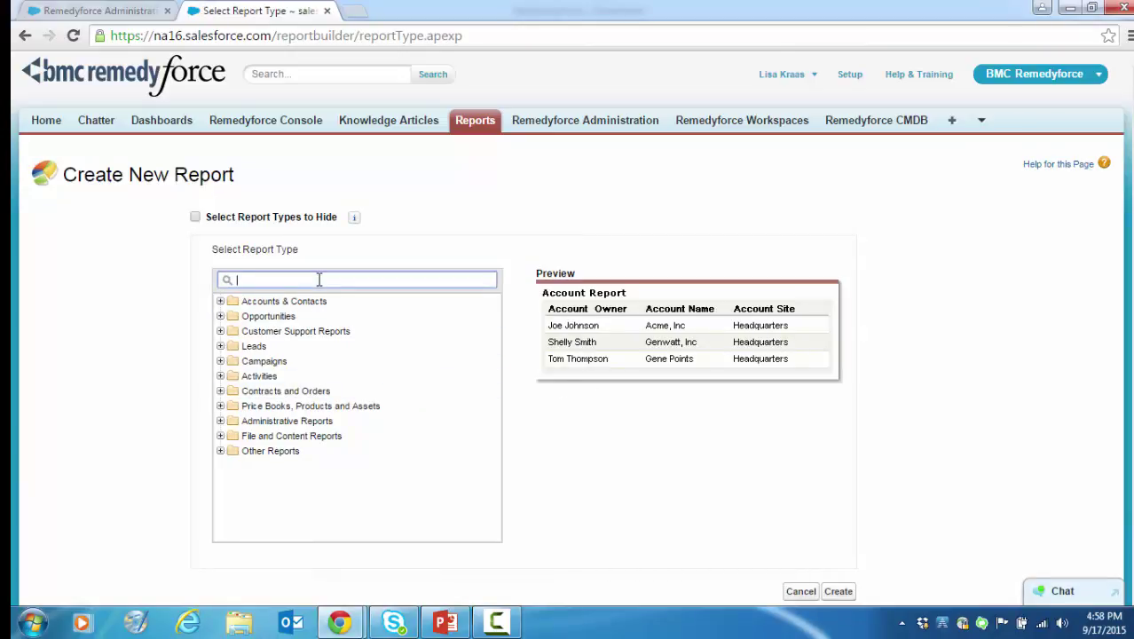
pyautogui.write('Incident Histro')
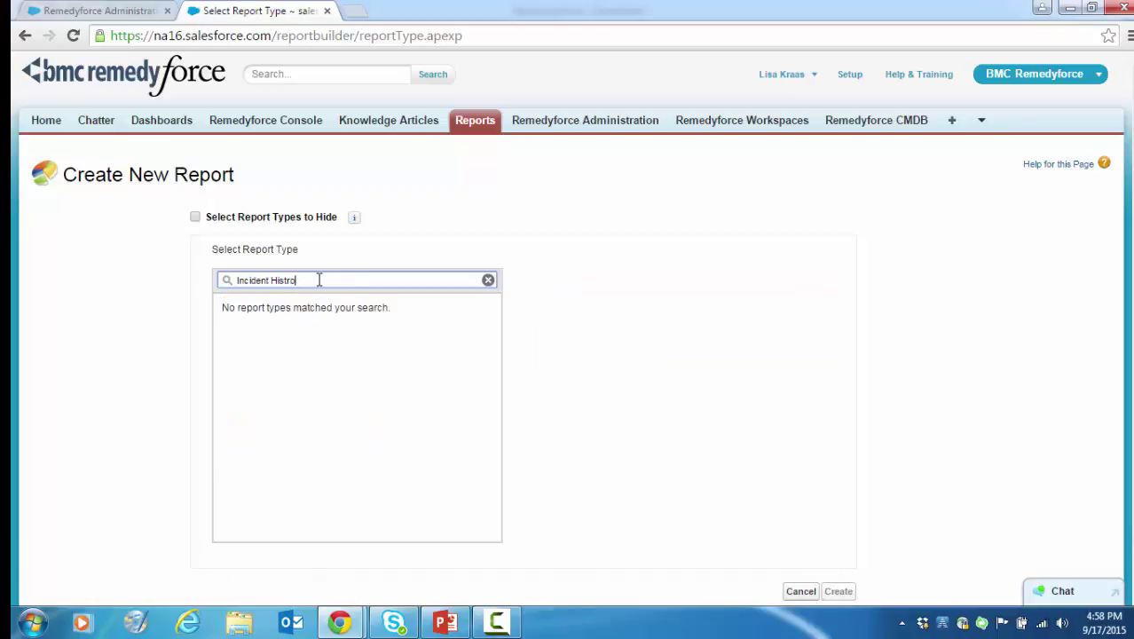
pyautogui.press('BackSpace')
pyautogui.press('BackSpace')
pyautogui.write('ory')
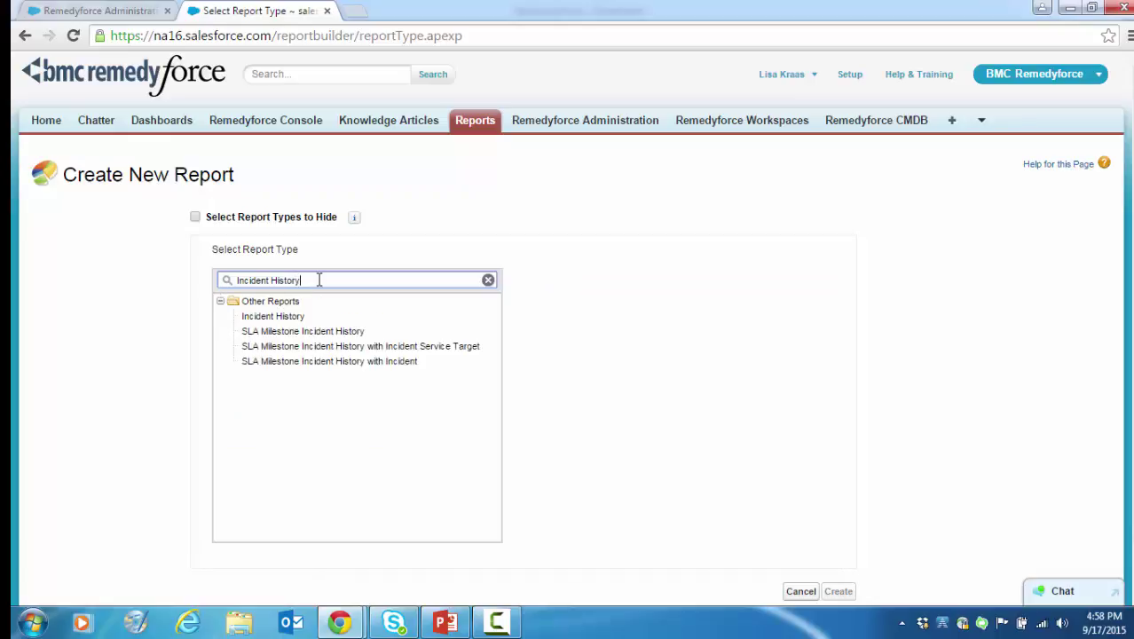
pyautogui.click(301, 316)
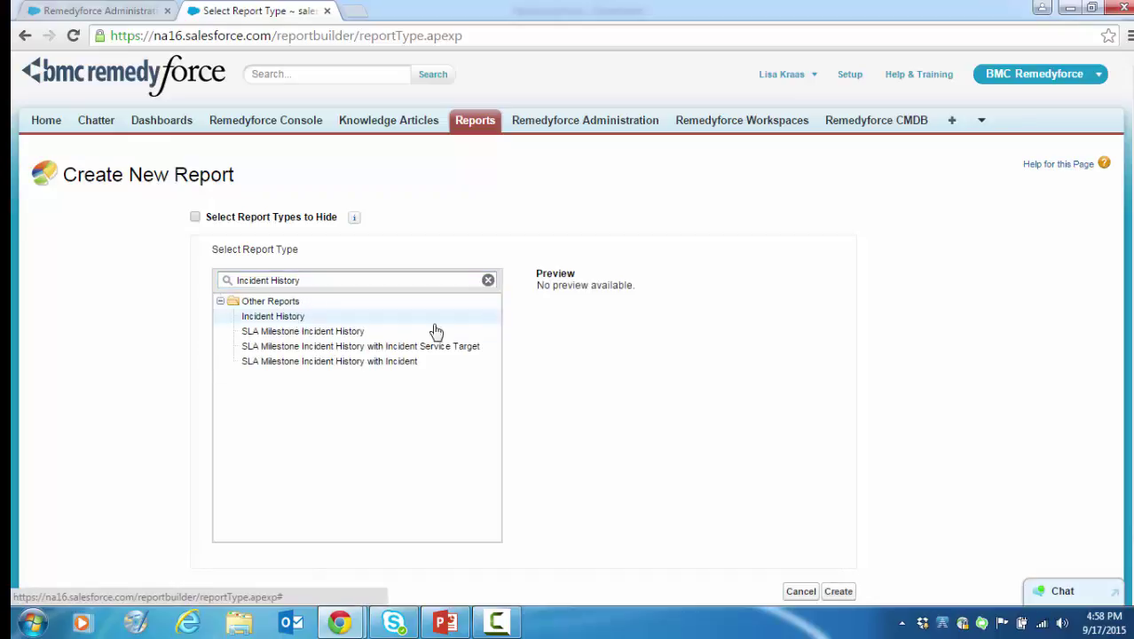
pyautogui.click(839, 593)
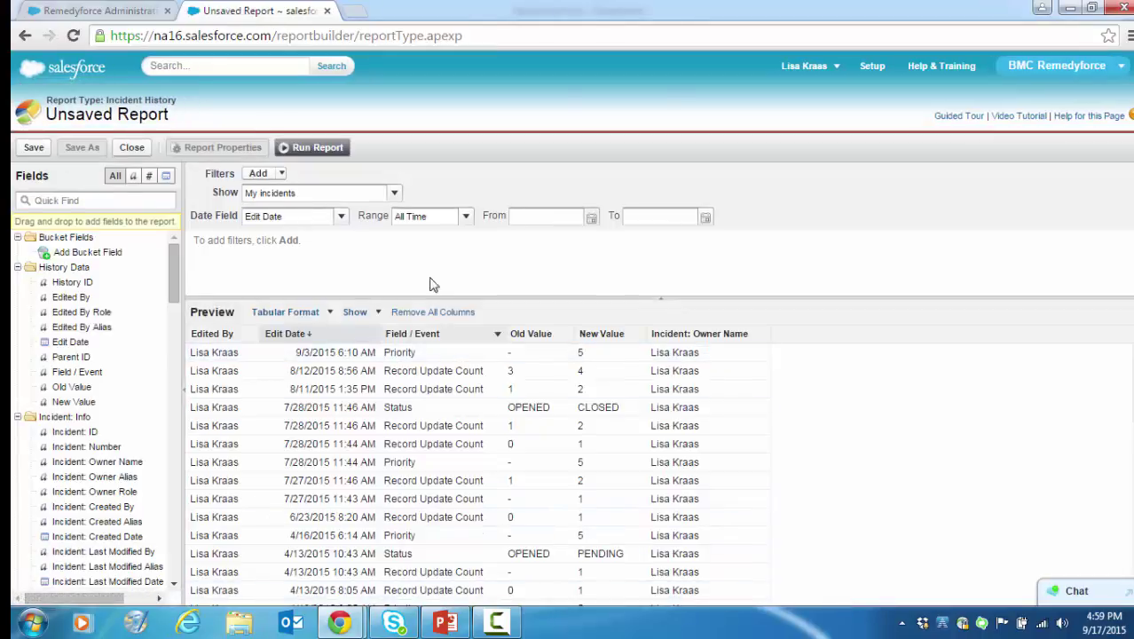
# Set the report to show all incidents and limit the Edit Date range to Last 60 Days
pyautogui.click(393, 192)
pyautogui.click(334, 273)
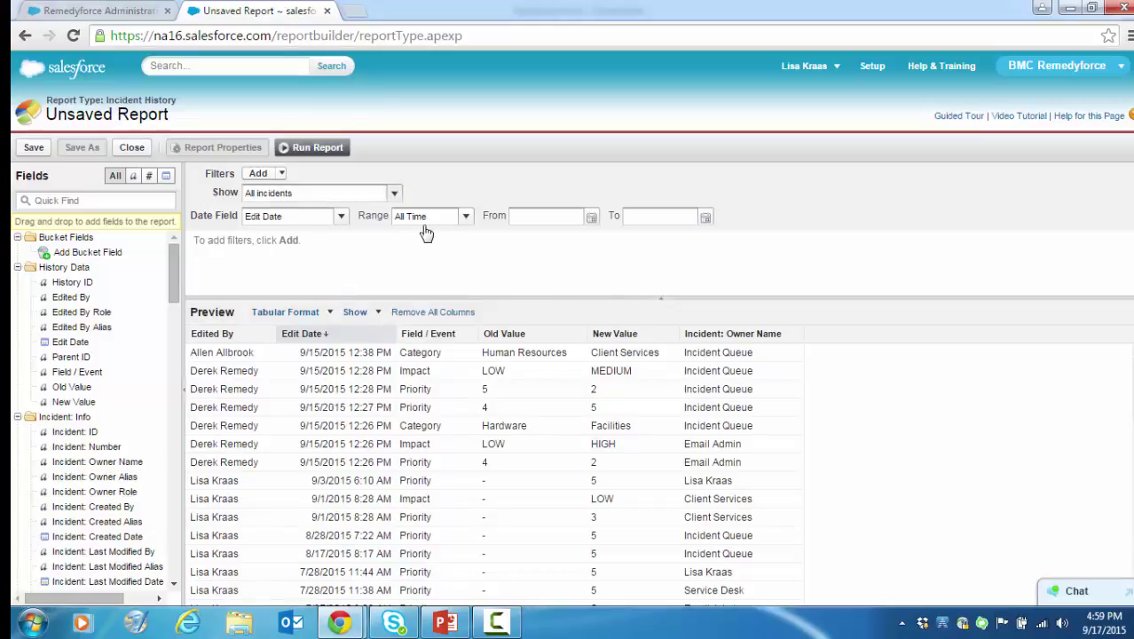
pyautogui.click(466, 218)
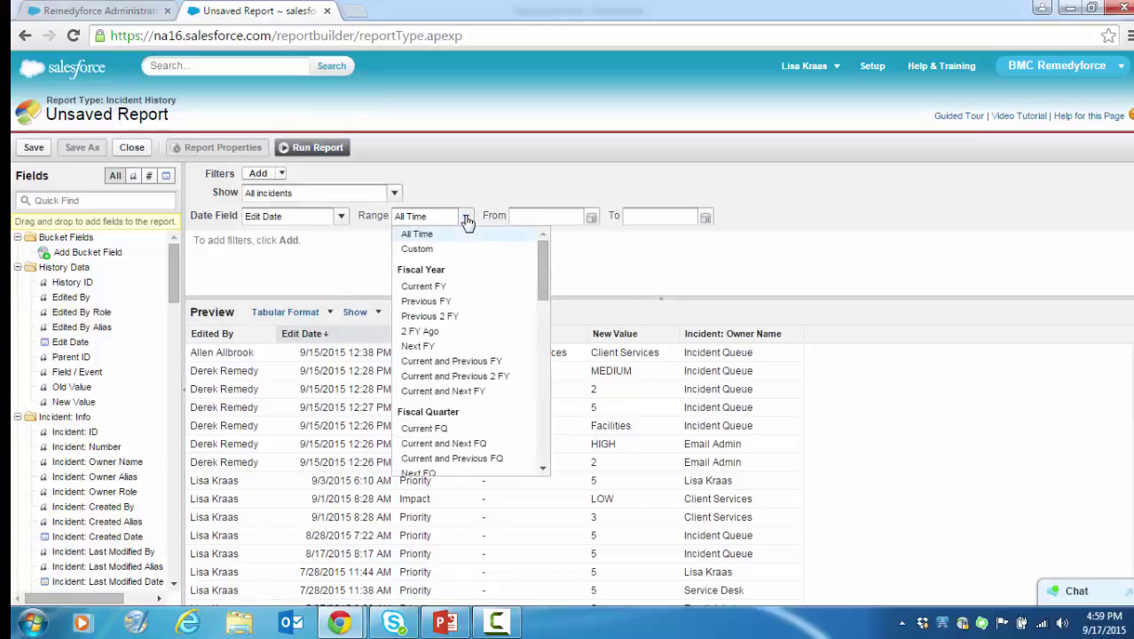
pyautogui.scroll(-3, 497, 353)
pyautogui.scroll(-3, 497, 352)
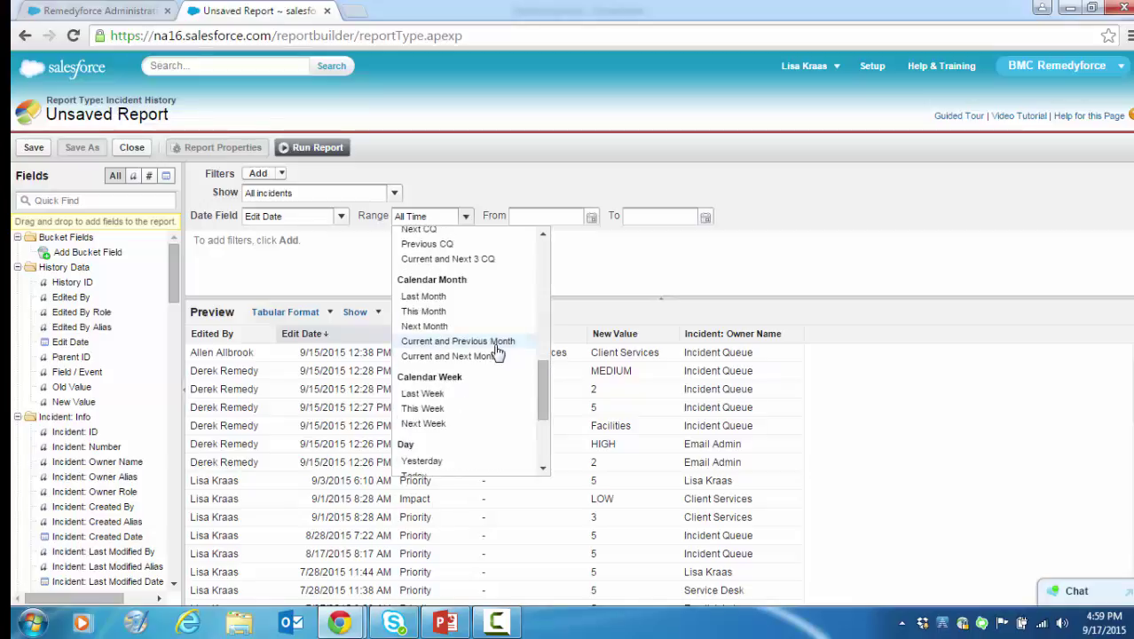
pyautogui.scroll(-3, 497, 353)
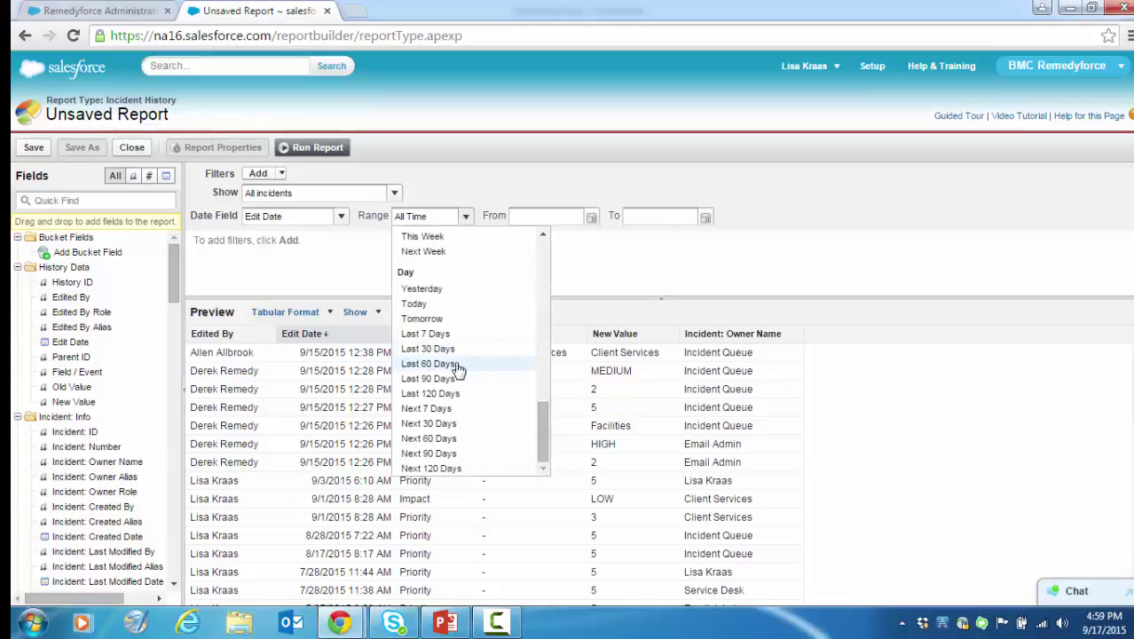
pyautogui.click(470, 364)
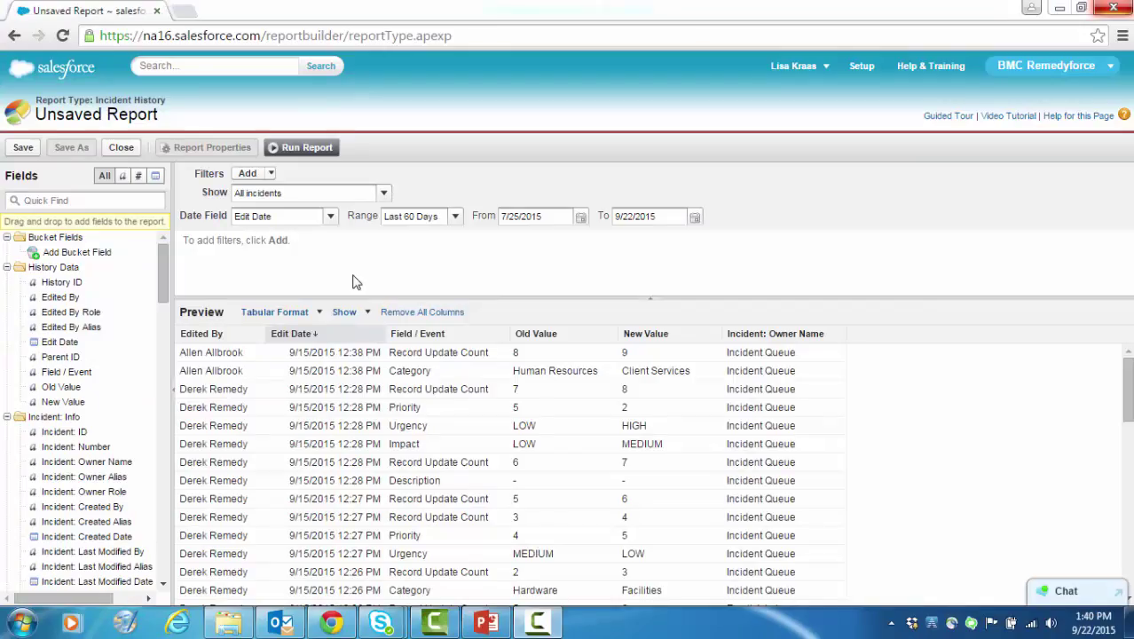
# Group the rows of the report preview by the Edited By field
pyautogui.click(258, 335)
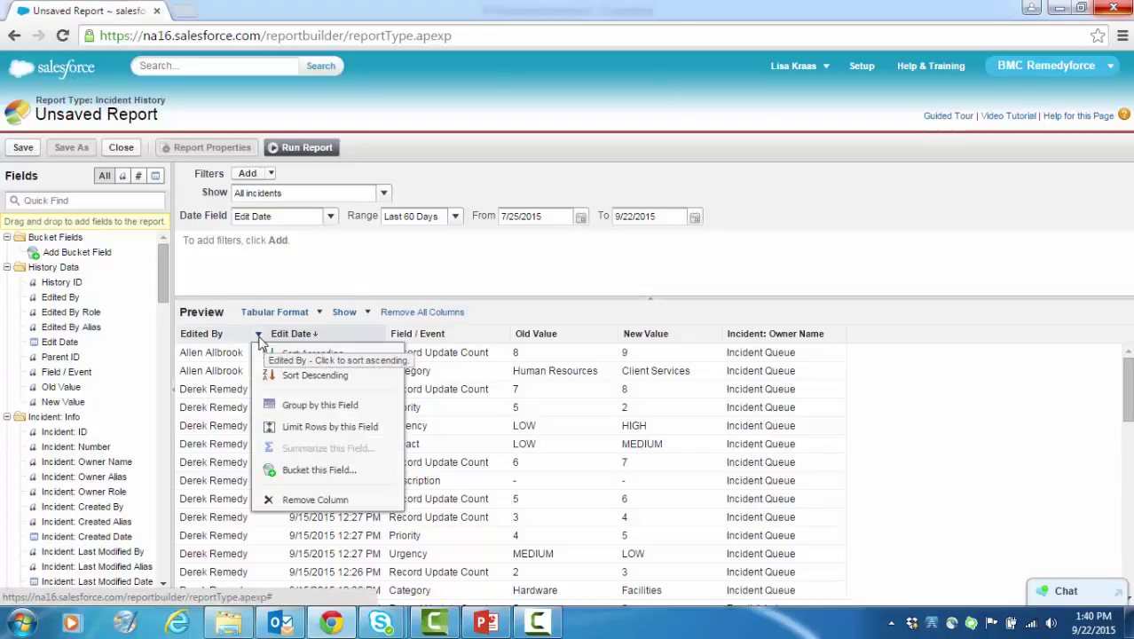
pyautogui.click(288, 408)
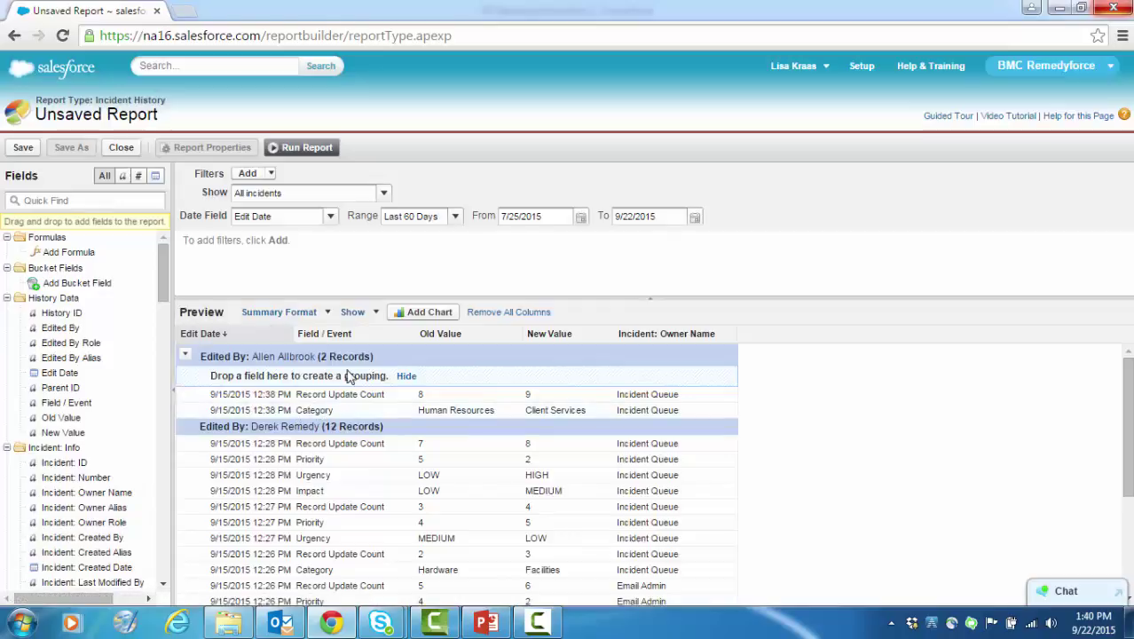
# Hide the record details in the grouped preview and show them again
pyautogui.click(374, 312)
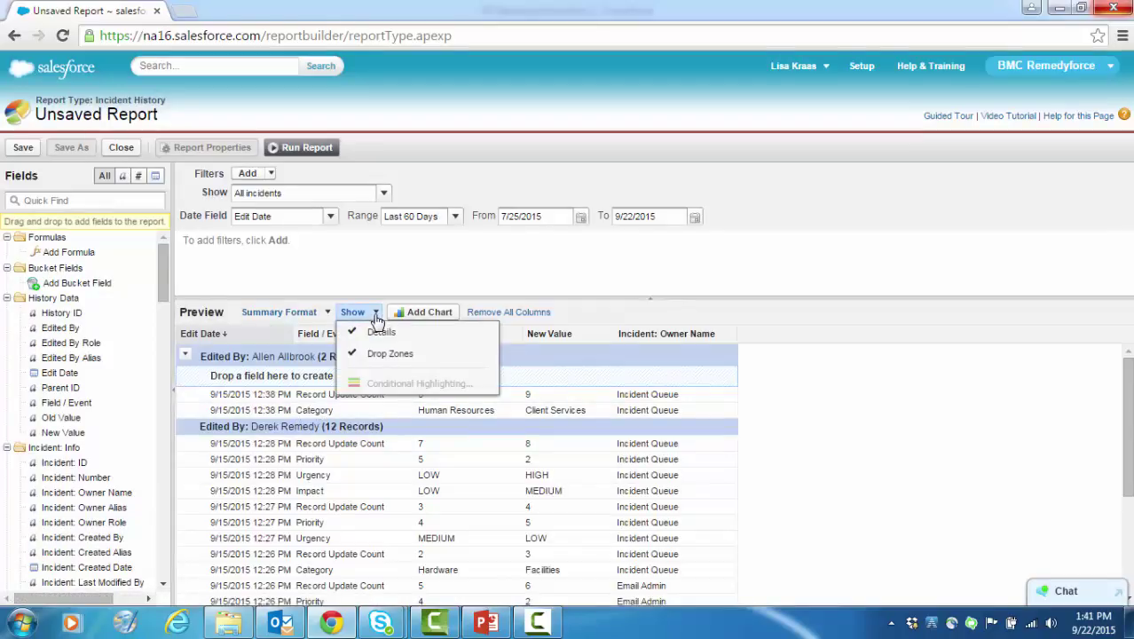
pyautogui.click(381, 334)
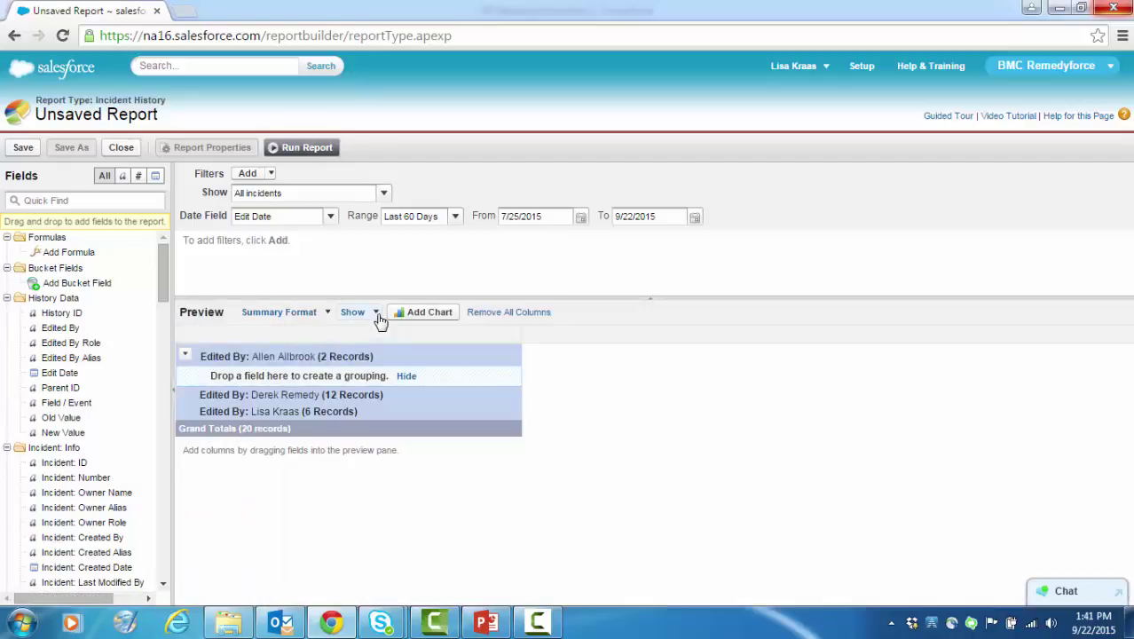
pyautogui.click(376, 316)
pyautogui.click(379, 333)
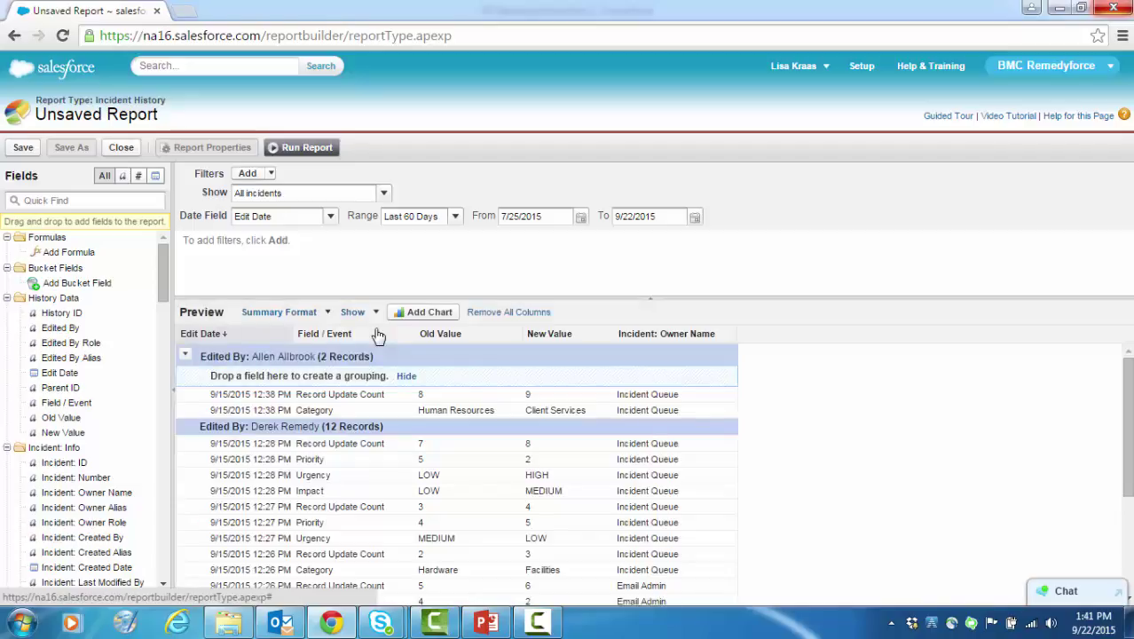
# Run the Incident History report to review its grouped records, and switch to the closing slide in PowerPoint
pyautogui.click(311, 147)
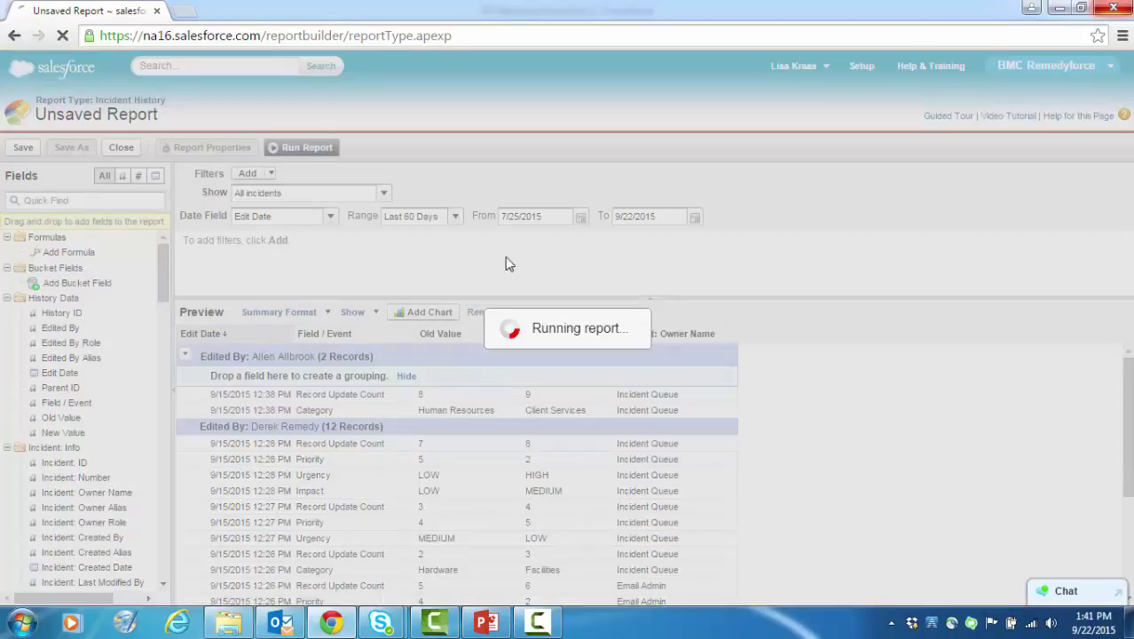
pyautogui.scroll(-2, 1007, 413)
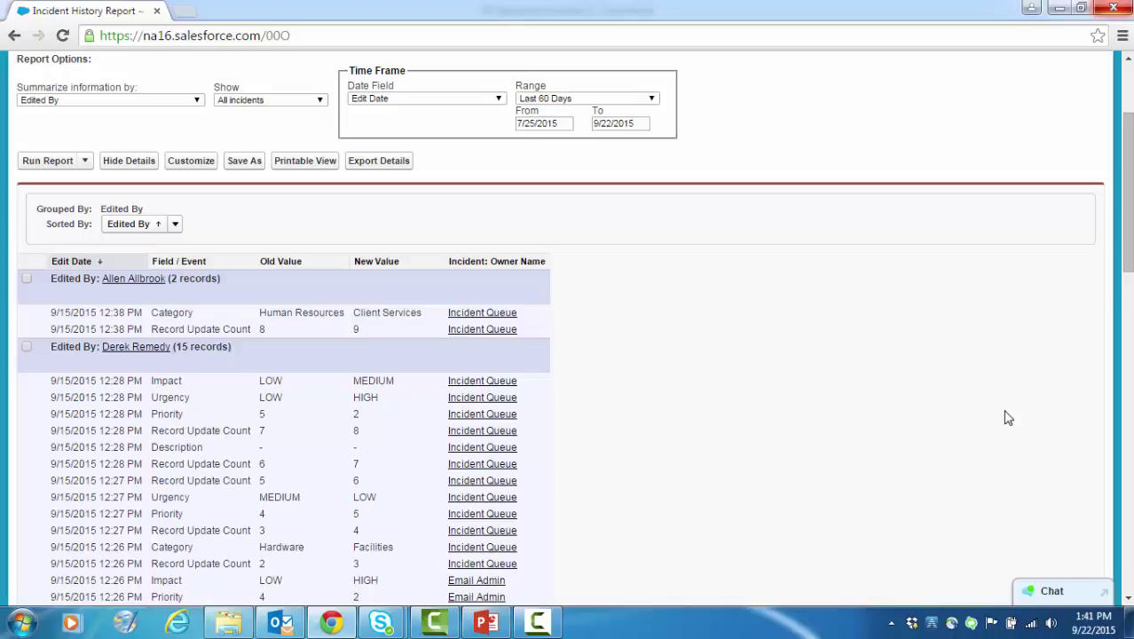
pyautogui.click(504, 625)
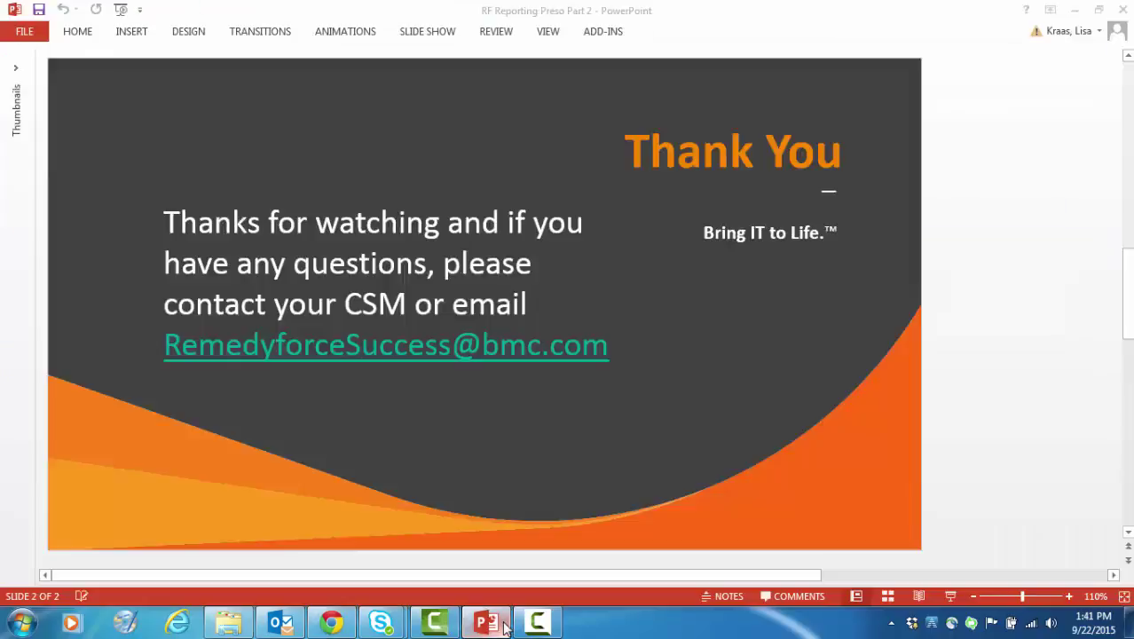